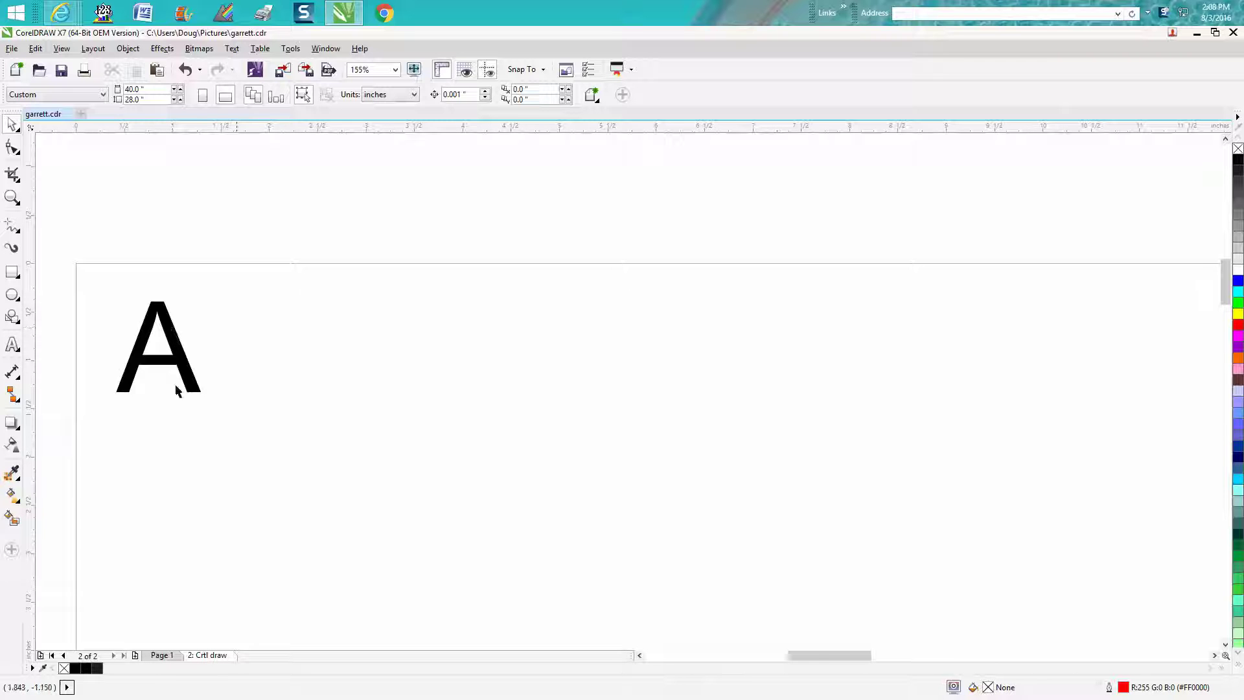
# Step: Zoom in on the letter A, then zoom back out to see more of the page
pyautogui.click(12, 197)
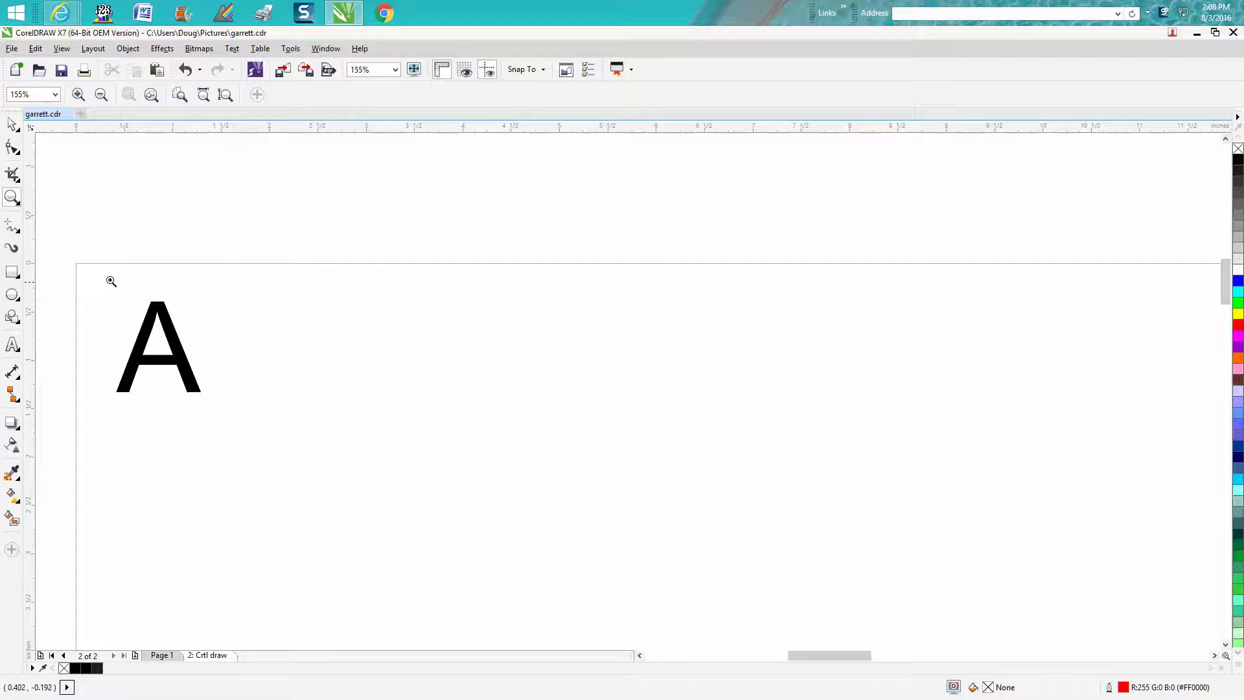
pyautogui.moveTo(106, 286); pyautogui.dragTo(242, 422)
pyautogui.rightClick(243, 425)
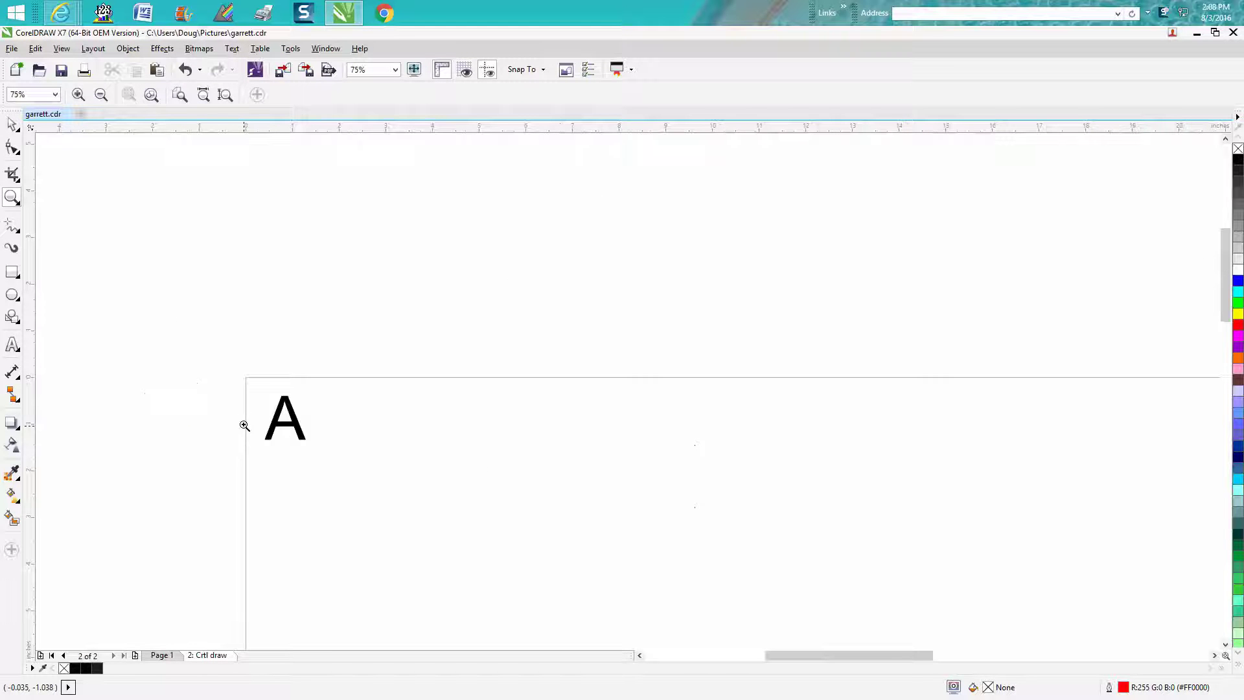
pyautogui.click(12, 125)
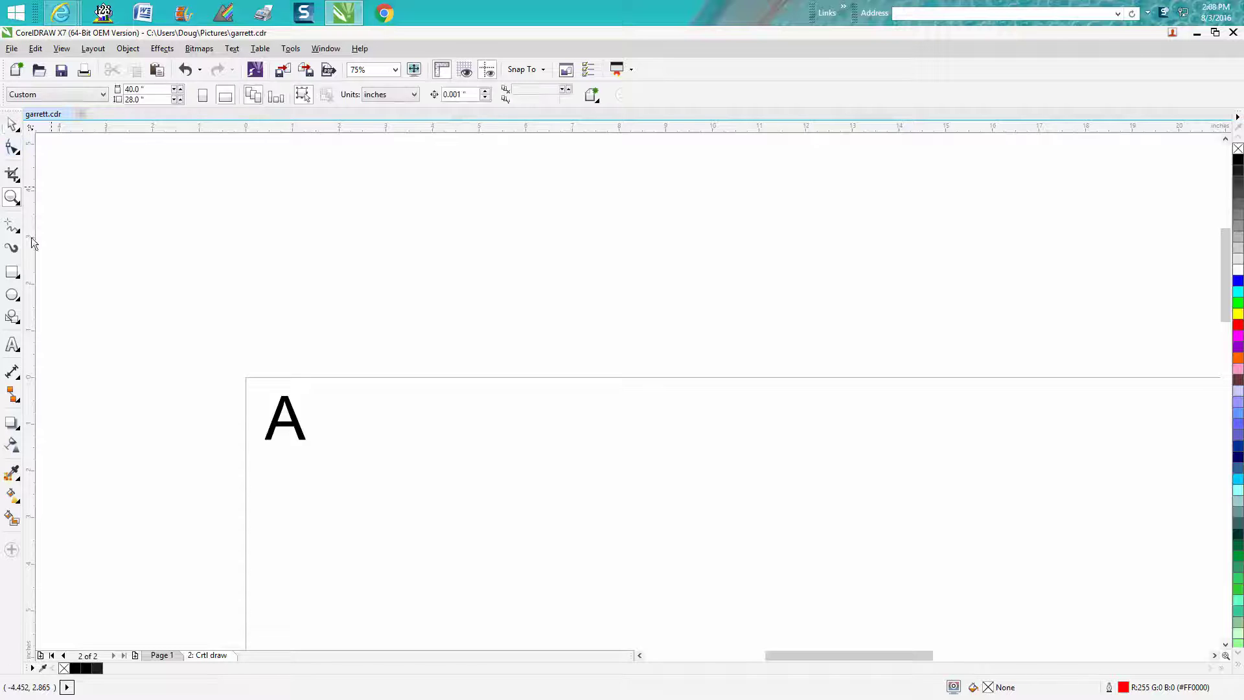
pyautogui.click(12, 344)
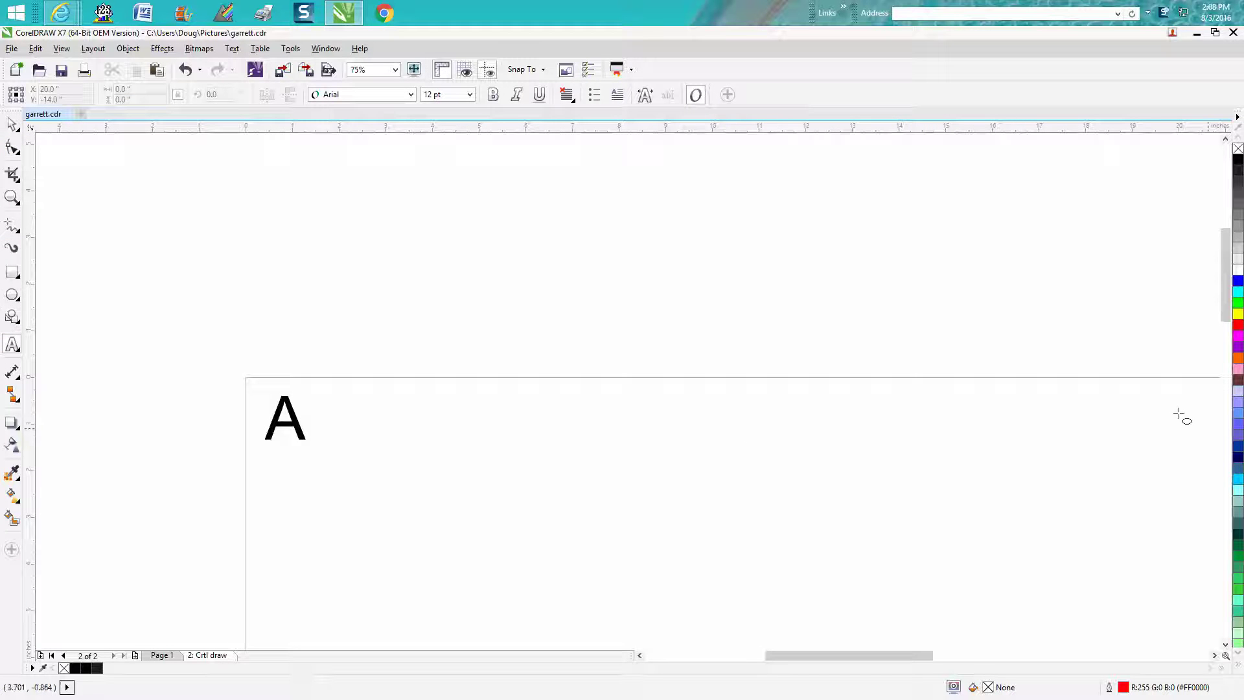
# Step: Draw two ellipses near the page's right edge and make one of them black
pyautogui.press('F7')
pyautogui.moveTo(1171, 404)
pyautogui.mouseDown()
pyautogui.moveTo(1171, 483)
pyautogui.moveTo(1131, 479)
pyautogui.mouseUp()
pyautogui.moveTo(1089, 443); pyautogui.dragTo(1145, 505)
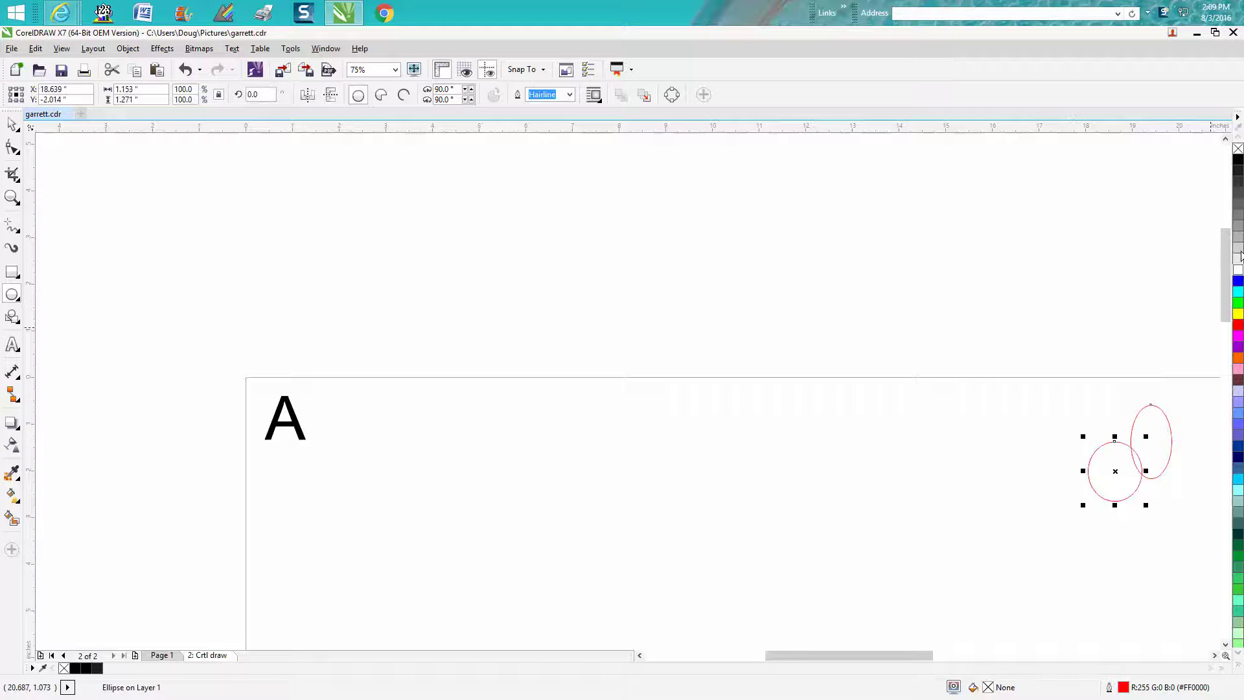
pyautogui.rightClick(1237, 161)
pyautogui.click(12, 130)
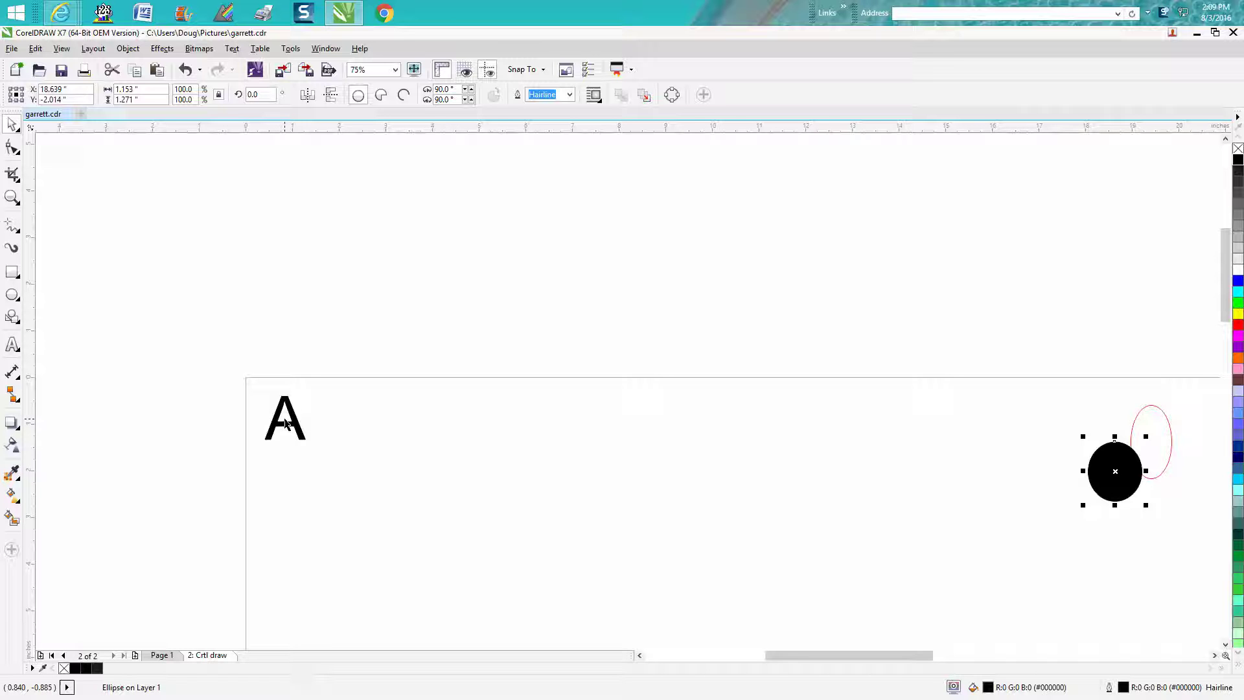
# Step: Zoom in and out over the letter A with the mouse wheel, ending at 600%
pyautogui.scroll(5, 286, 422)
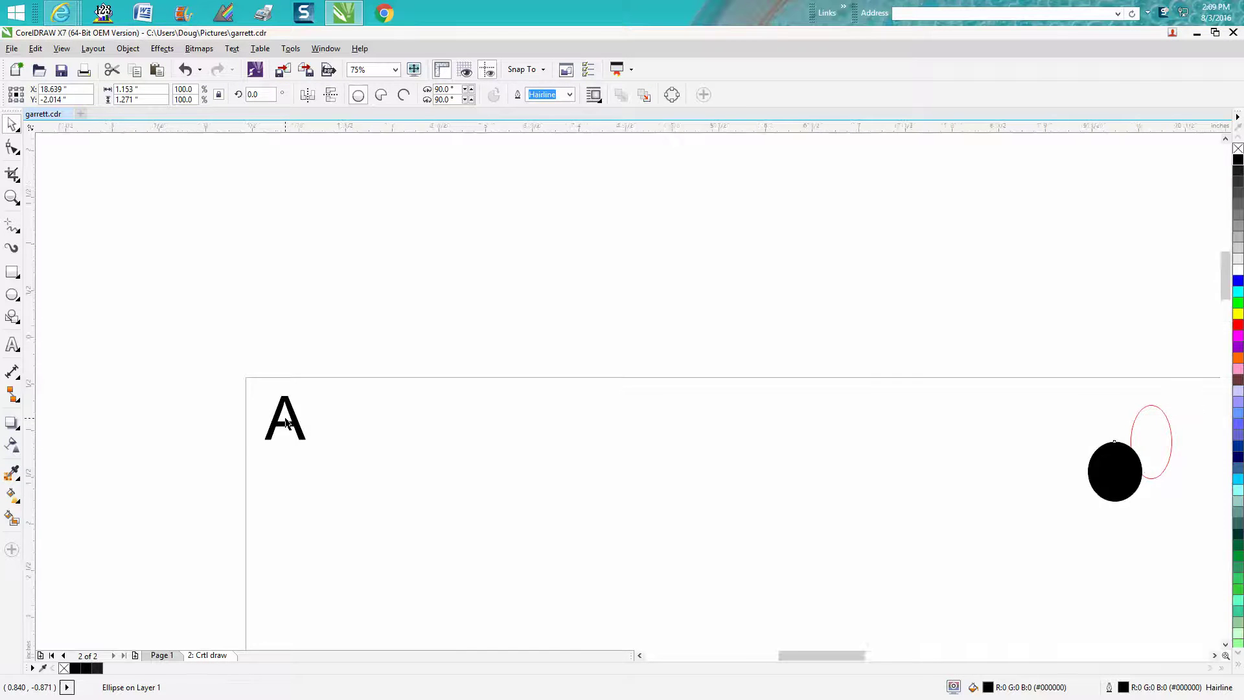
pyautogui.scroll(-5, 286, 423)
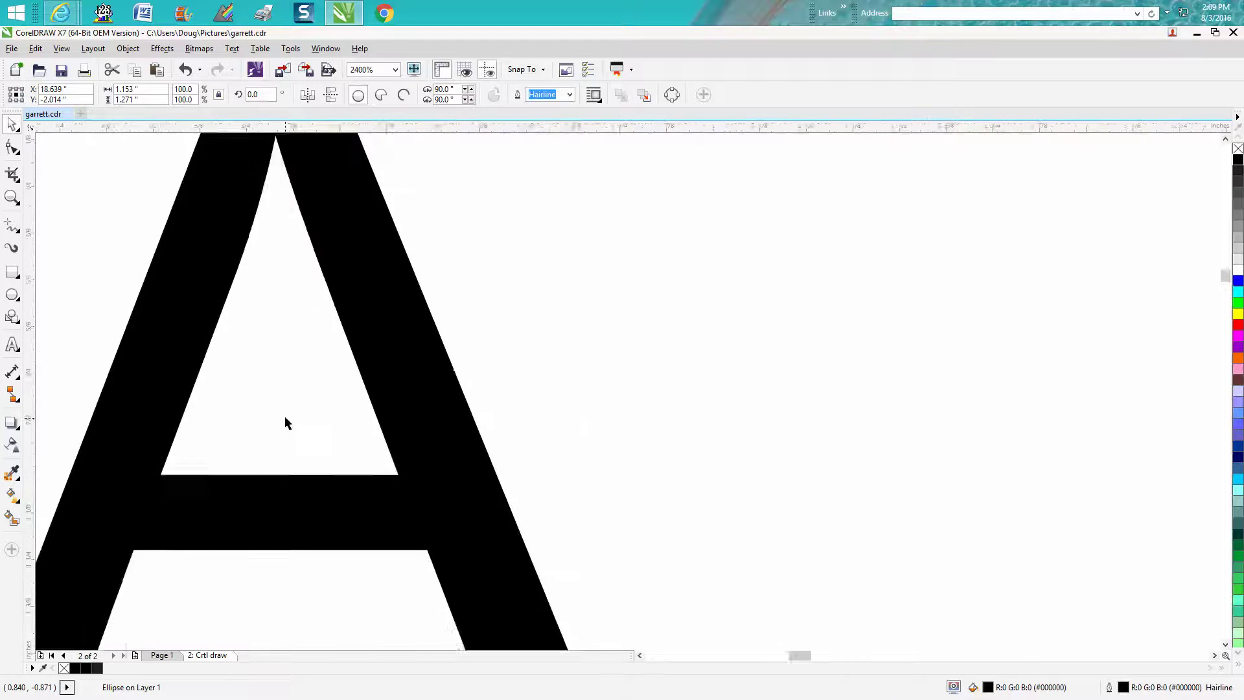
pyautogui.scroll(5, 286, 422)
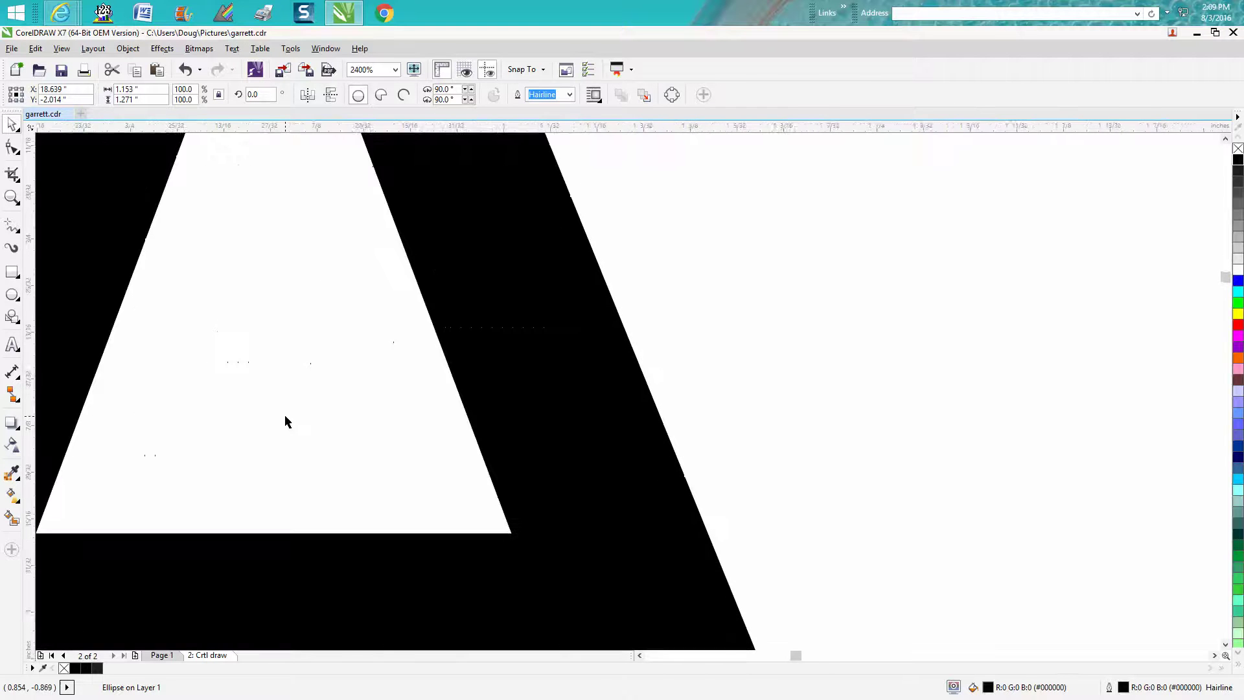
pyautogui.scroll(-2, 286, 422)
pyautogui.scroll(-2, 286, 420)
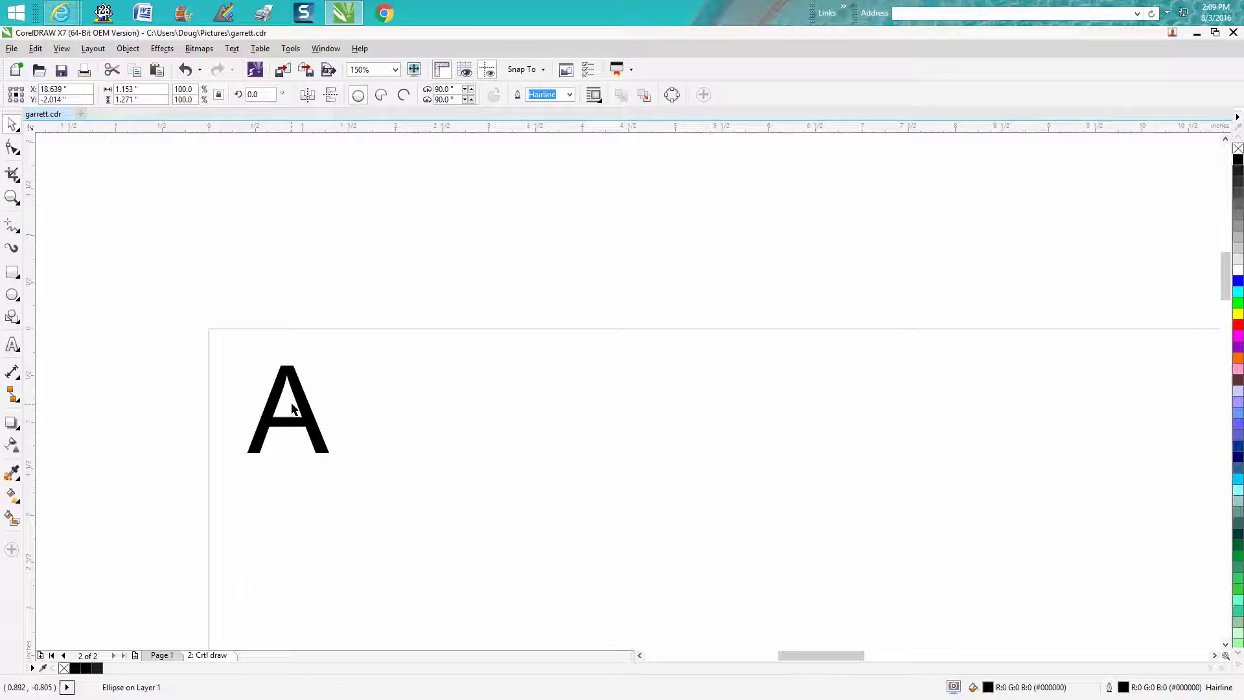
pyautogui.scroll(5, 293, 408)
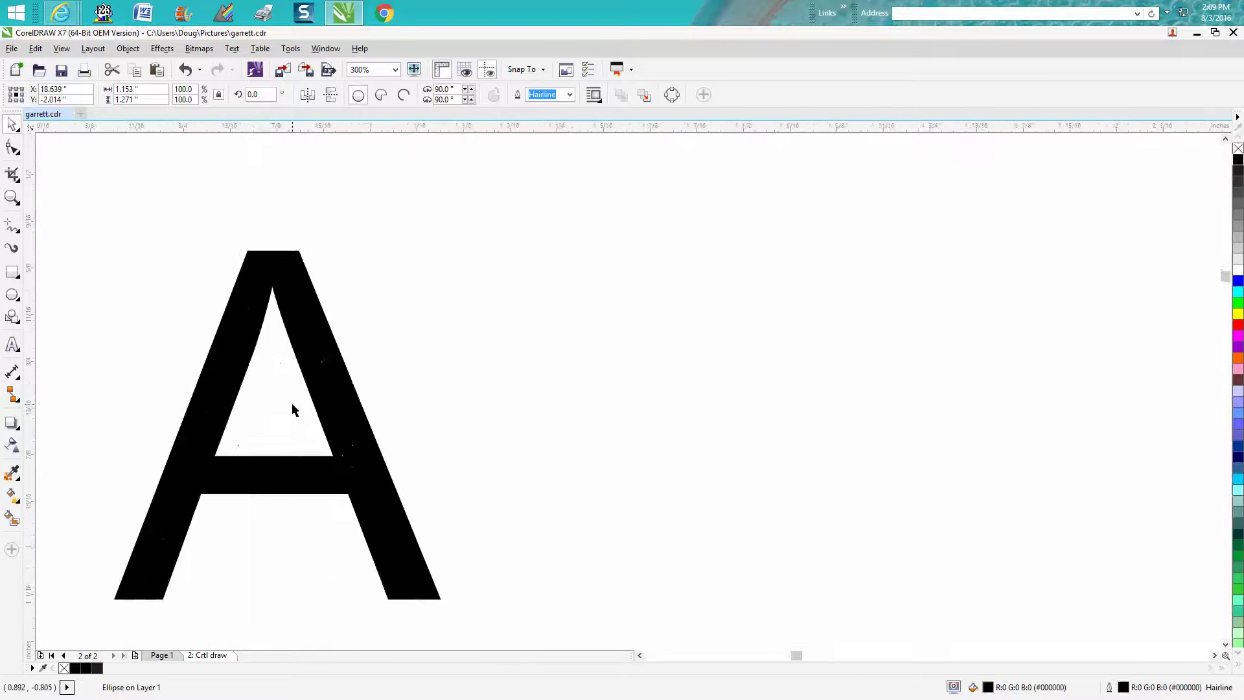
pyautogui.scroll(-3, 293, 410)
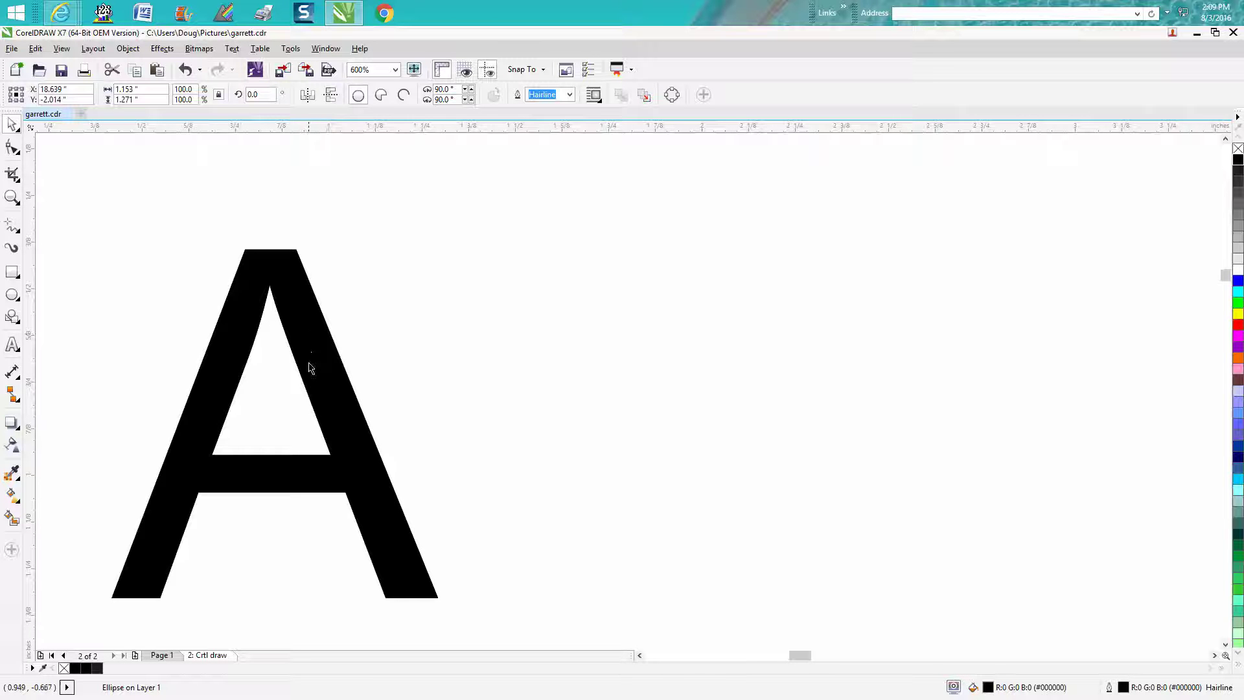
# Step: Set the Options Display page's default mouse-wheel action to Scroll and confirm
pyautogui.click(292, 51)
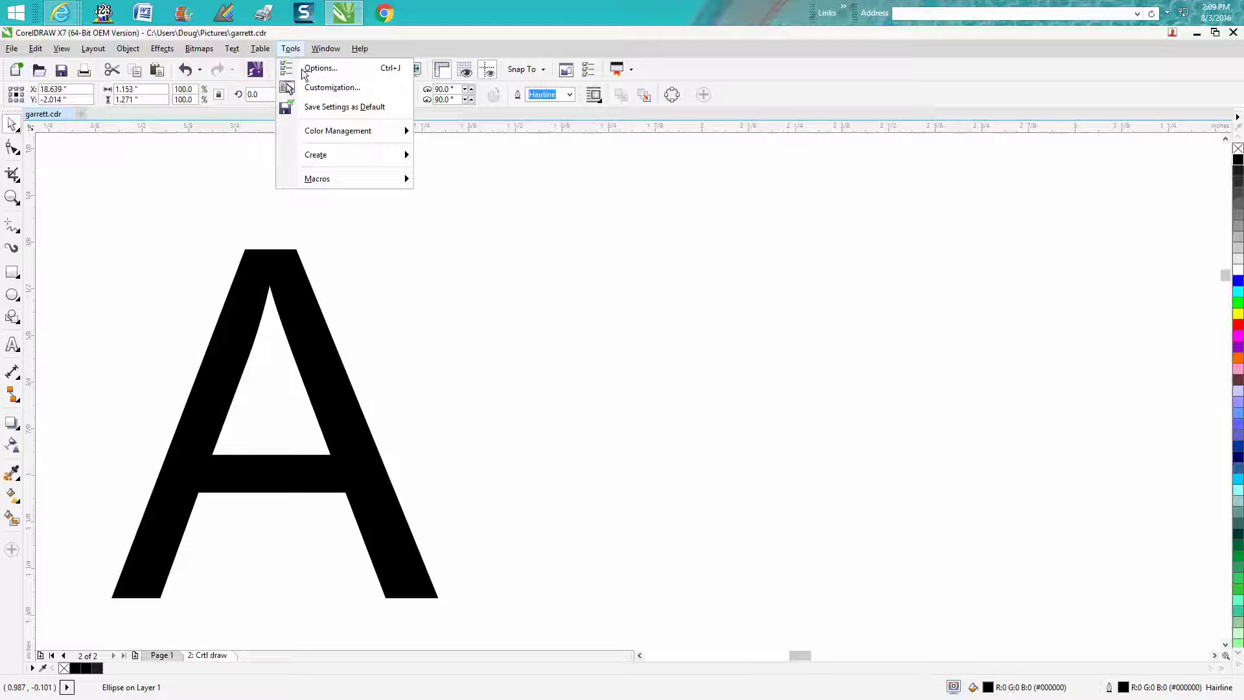
pyautogui.click(314, 90)
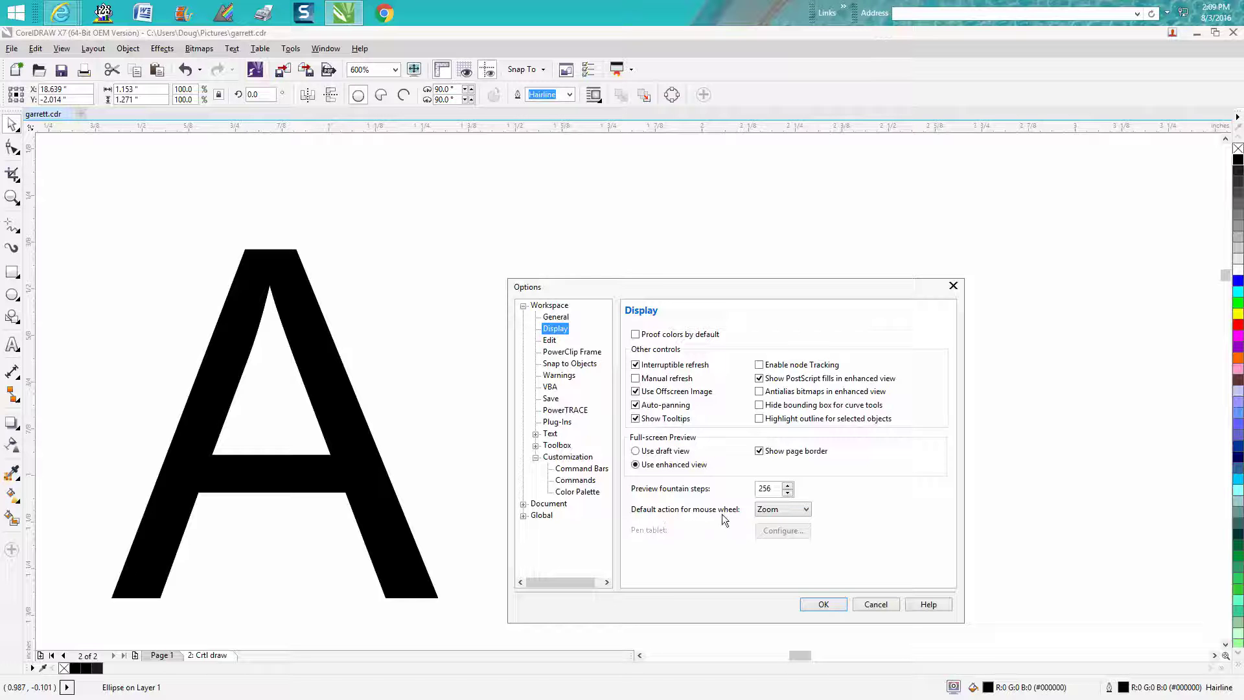
pyautogui.click(808, 508)
pyautogui.click(780, 522)
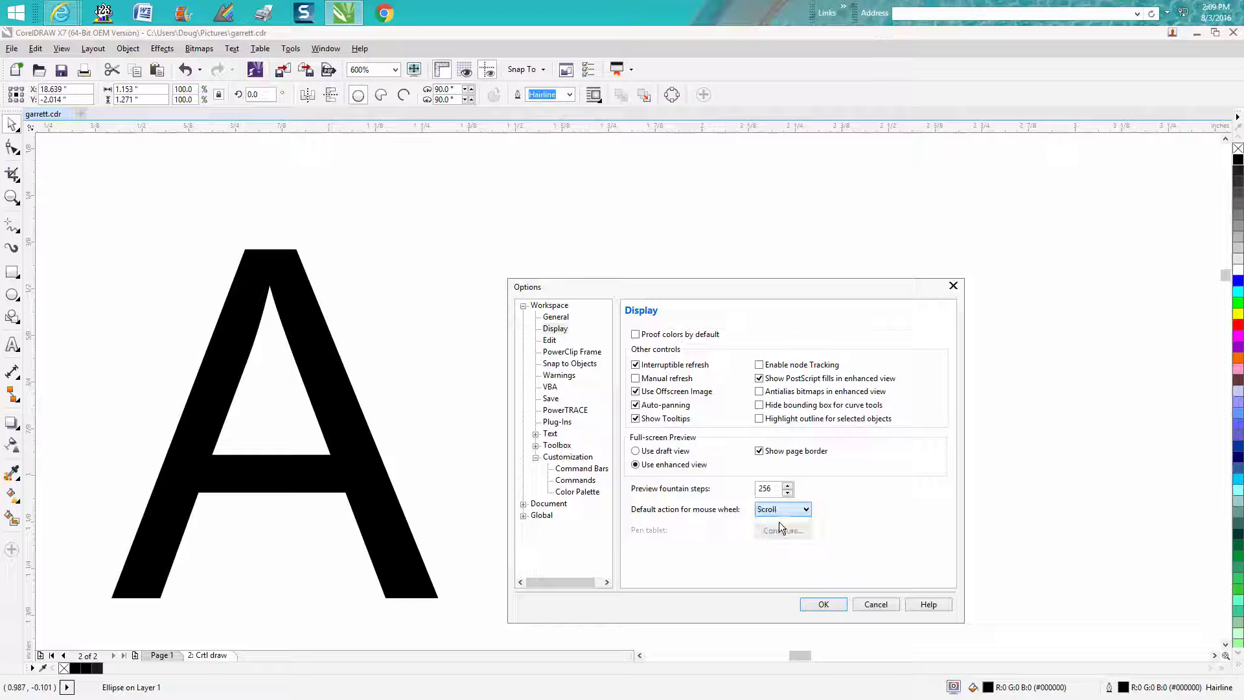
pyautogui.click(822, 604)
pyautogui.scroll(4, 386, 461)
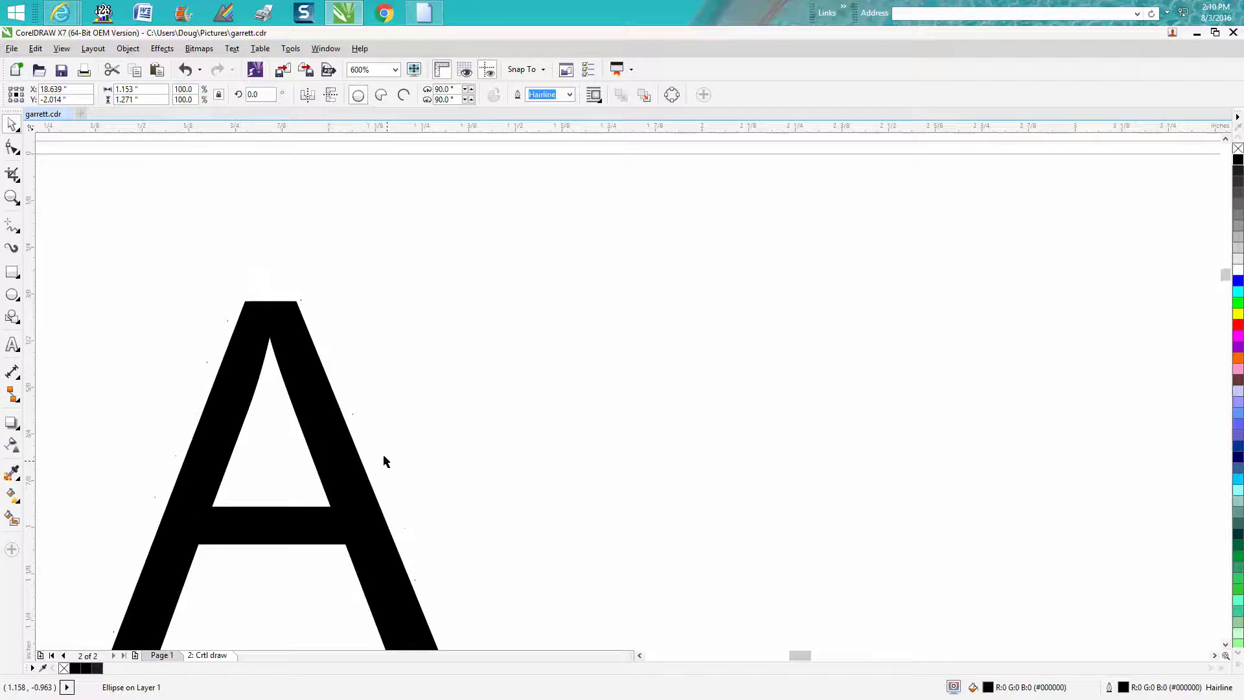
# Step: Drag a copy of the letter A to the right of the original
pyautogui.scroll(-3, 380, 447)
pyautogui.scroll(-3, 380, 441)
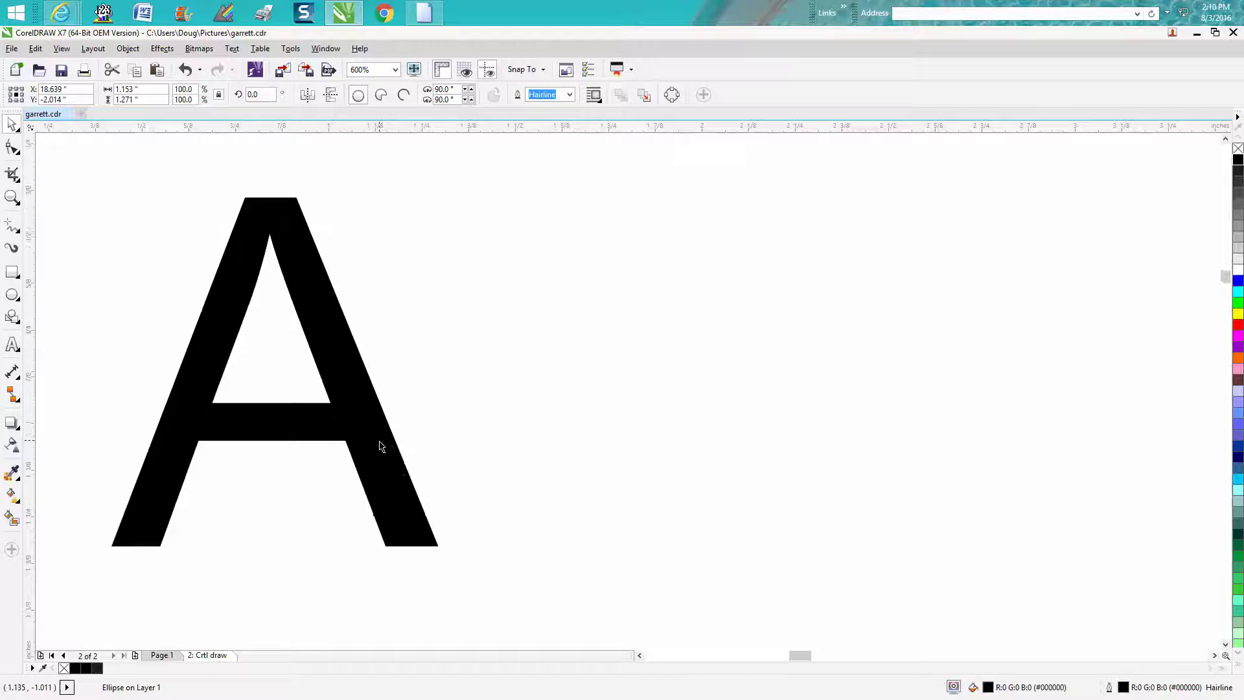
pyautogui.scroll(3, 367, 436)
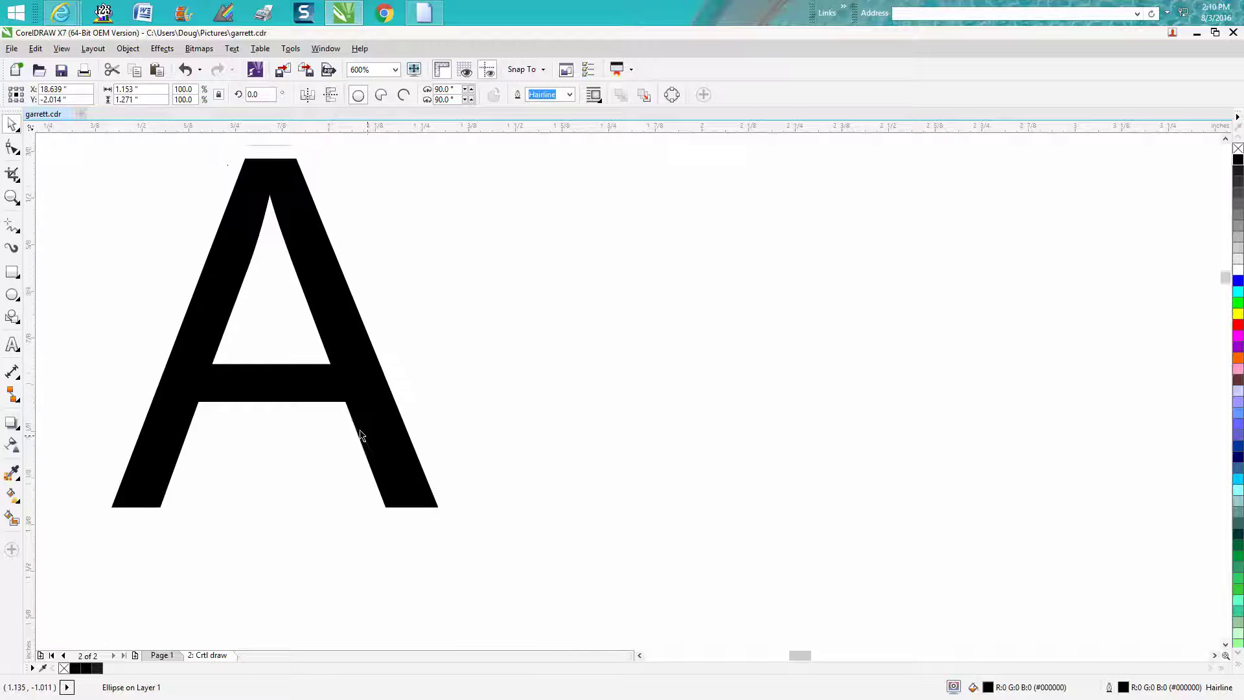
pyautogui.scroll(2, 353, 427)
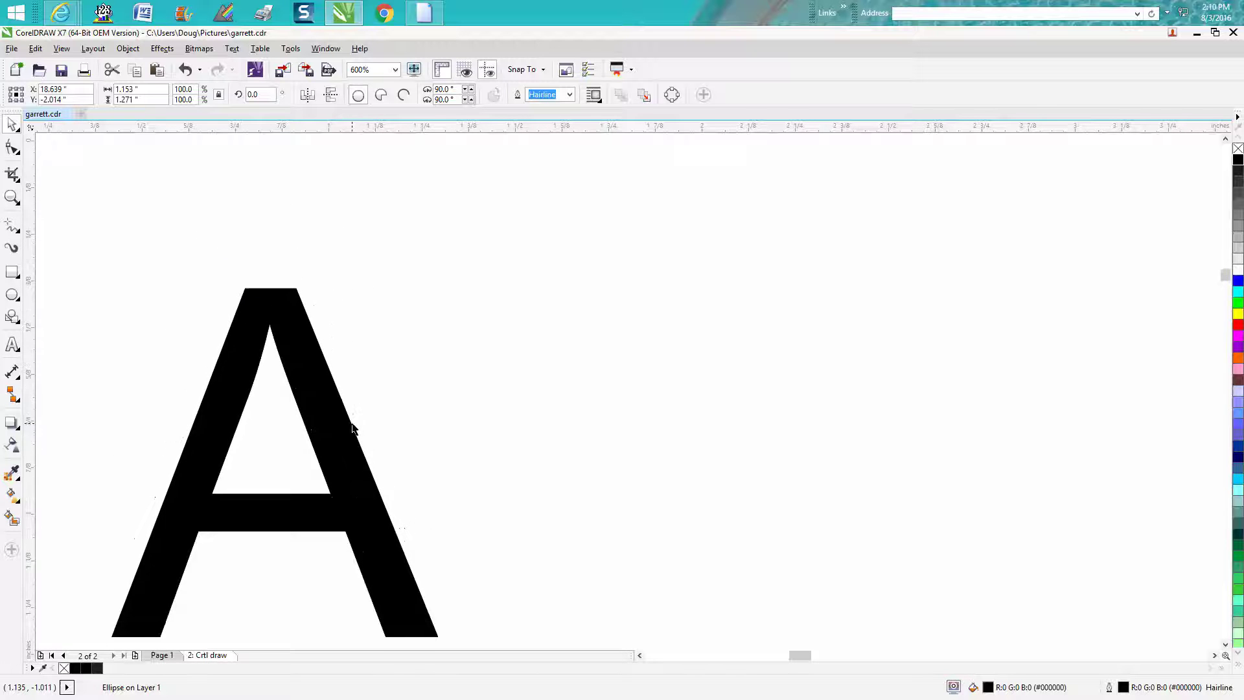
pyautogui.scroll(-2, 351, 427)
pyautogui.scroll(-3, 350, 427)
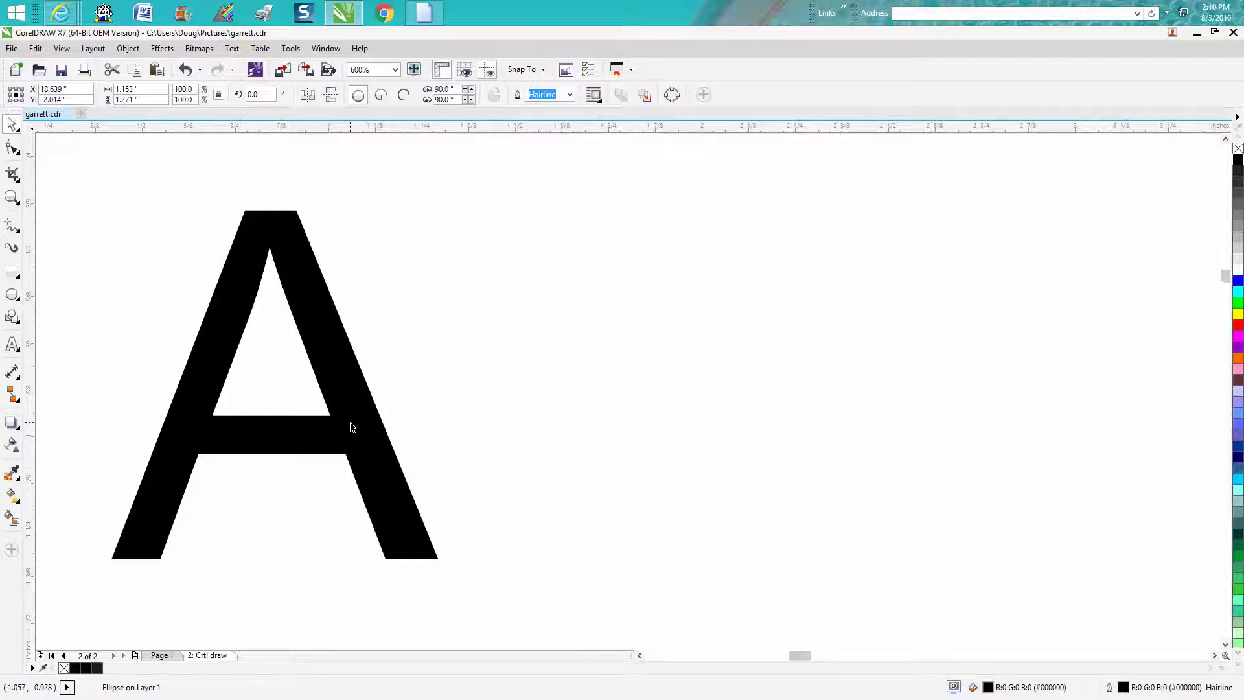
pyautogui.scroll(2, 350, 411)
pyautogui.scroll(2, 349, 410)
pyautogui.scroll(-3, 353, 411)
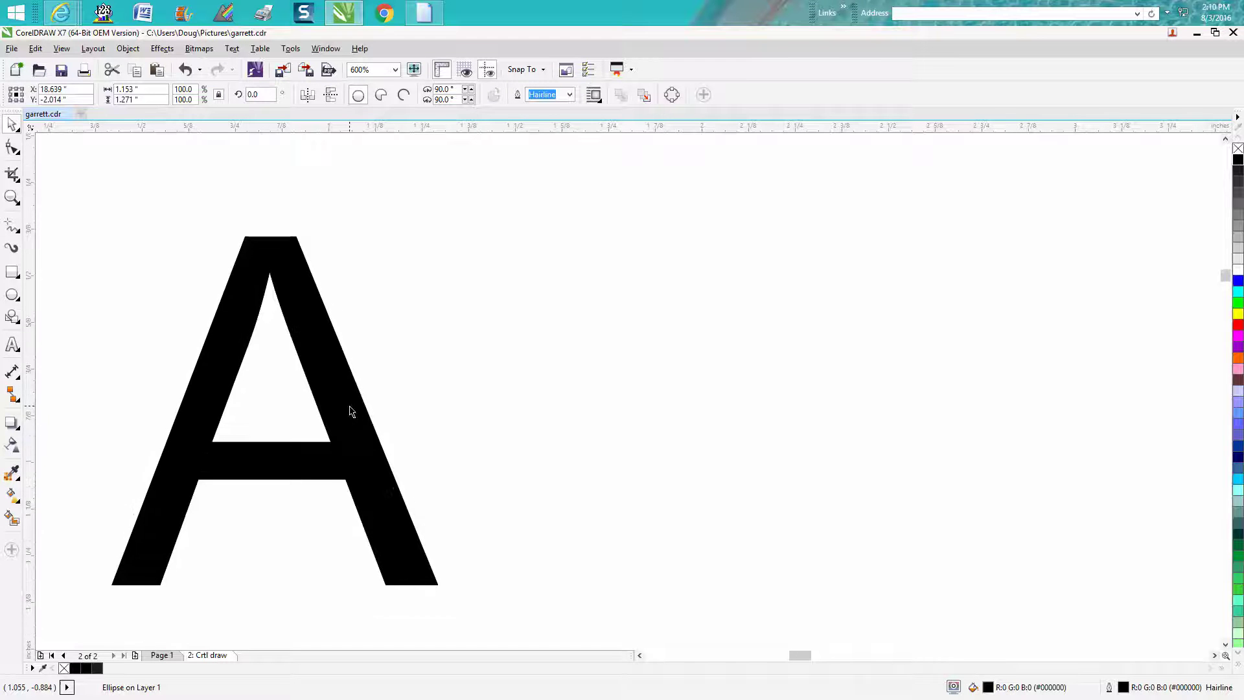
pyautogui.moveTo(355, 410); pyautogui.dragTo(704, 398)
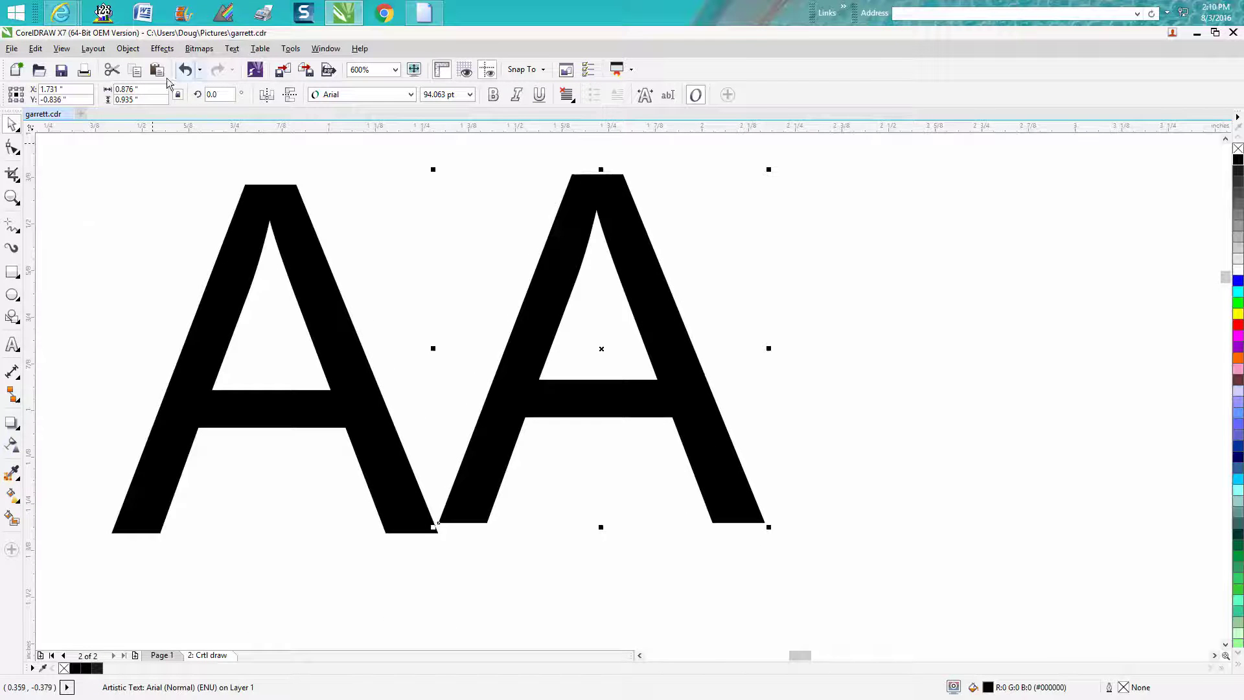
# Step: Close the extra blank document window from its taskbar jump list
pyautogui.click(428, 18)
pyautogui.rightClick(427, 18)
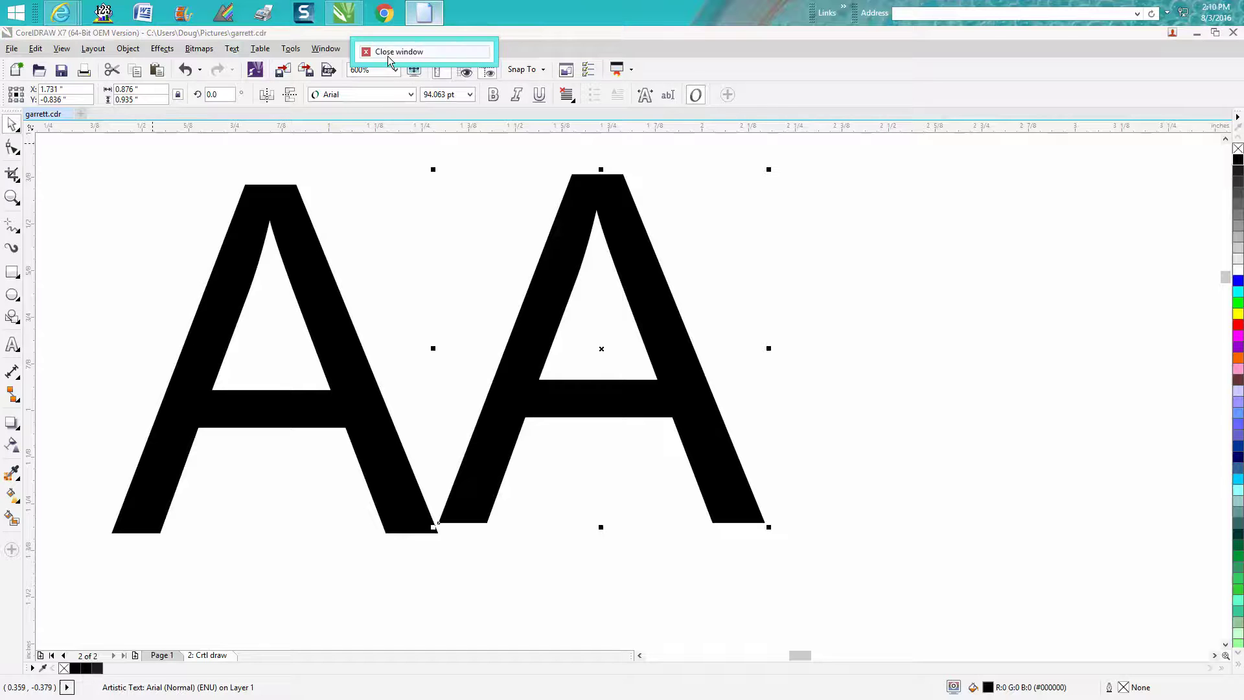
pyautogui.click(394, 57)
# Step: Set the default mouse-wheel action back to Zoom on the Options Display page
pyautogui.click(291, 51)
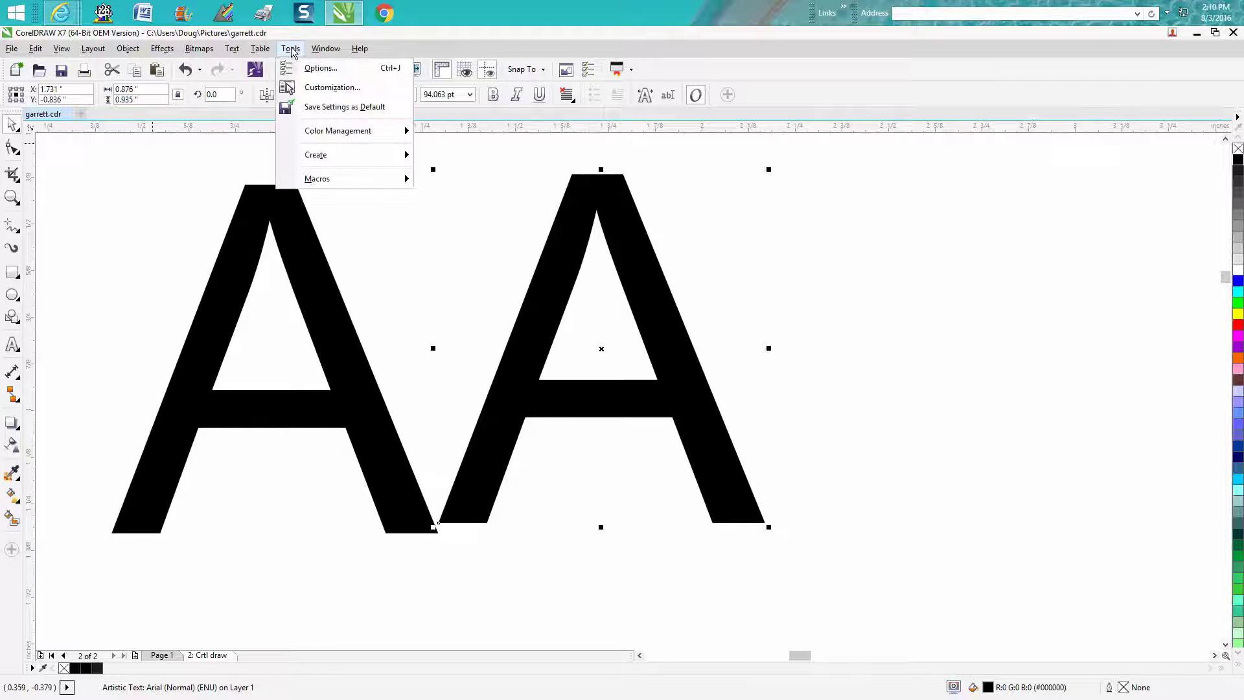
pyautogui.click(321, 88)
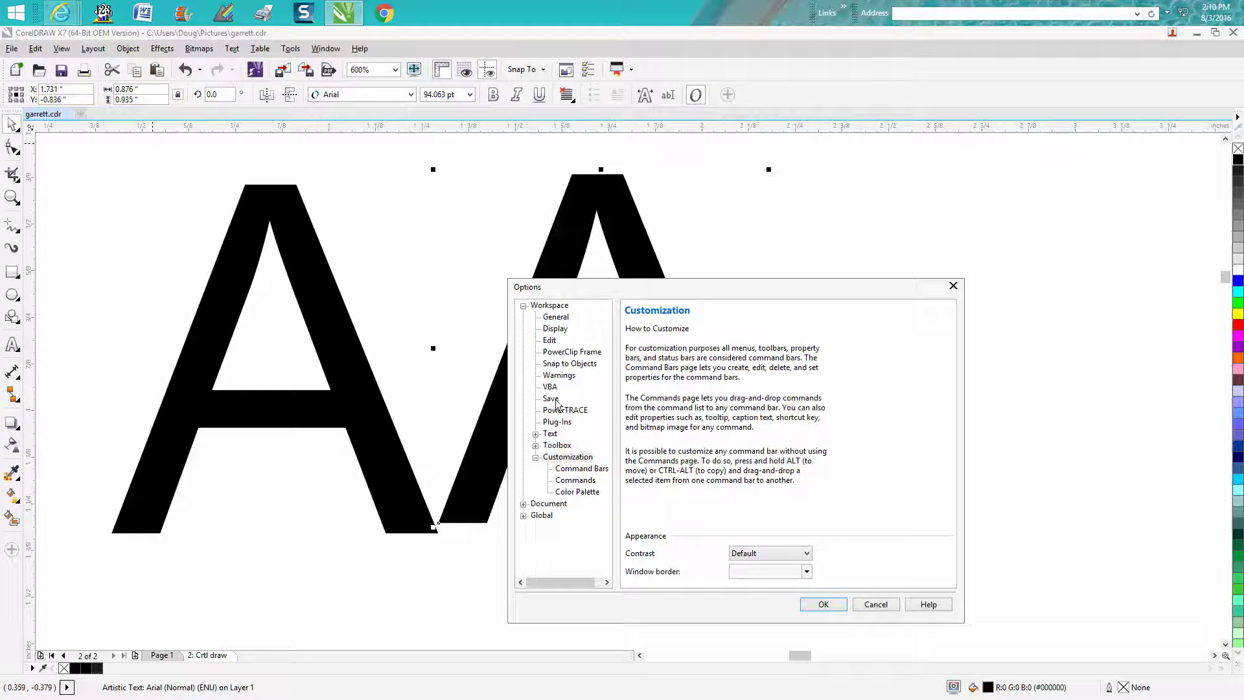
pyautogui.click(556, 329)
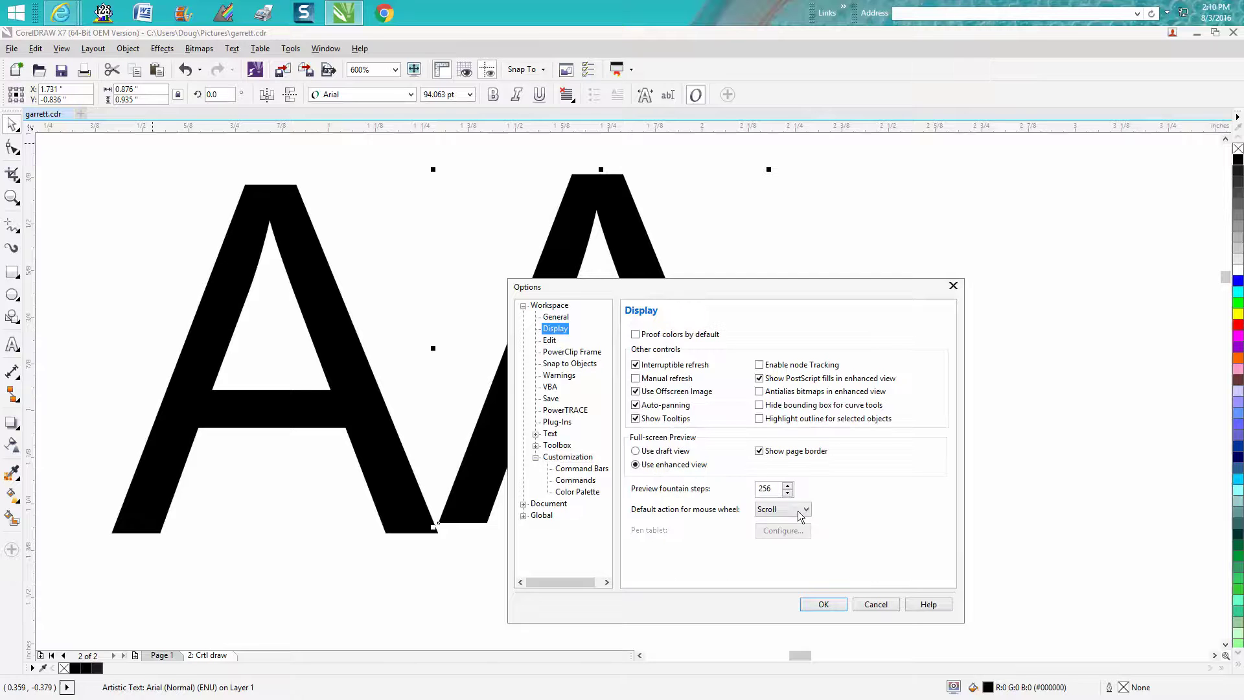
pyautogui.click(807, 509)
pyautogui.click(785, 530)
pyautogui.click(830, 604)
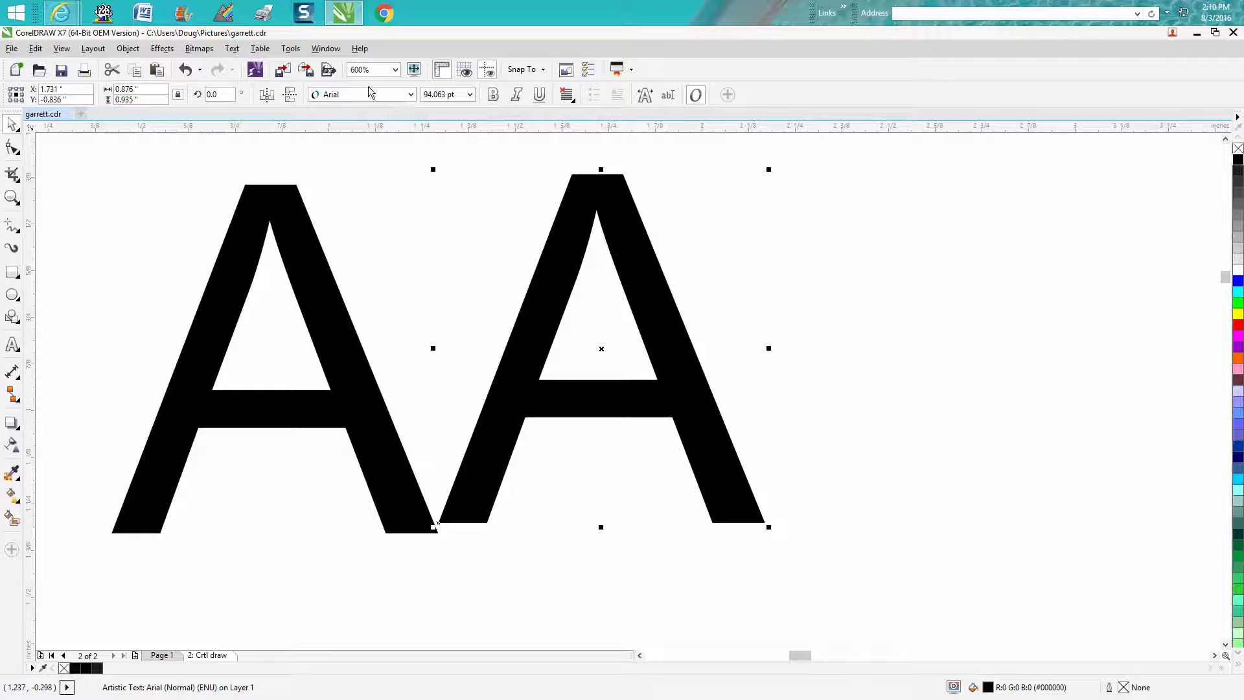
# Step: Save the current settings as default with Tools > Save Settings as Default, then deselect
pyautogui.click(291, 50)
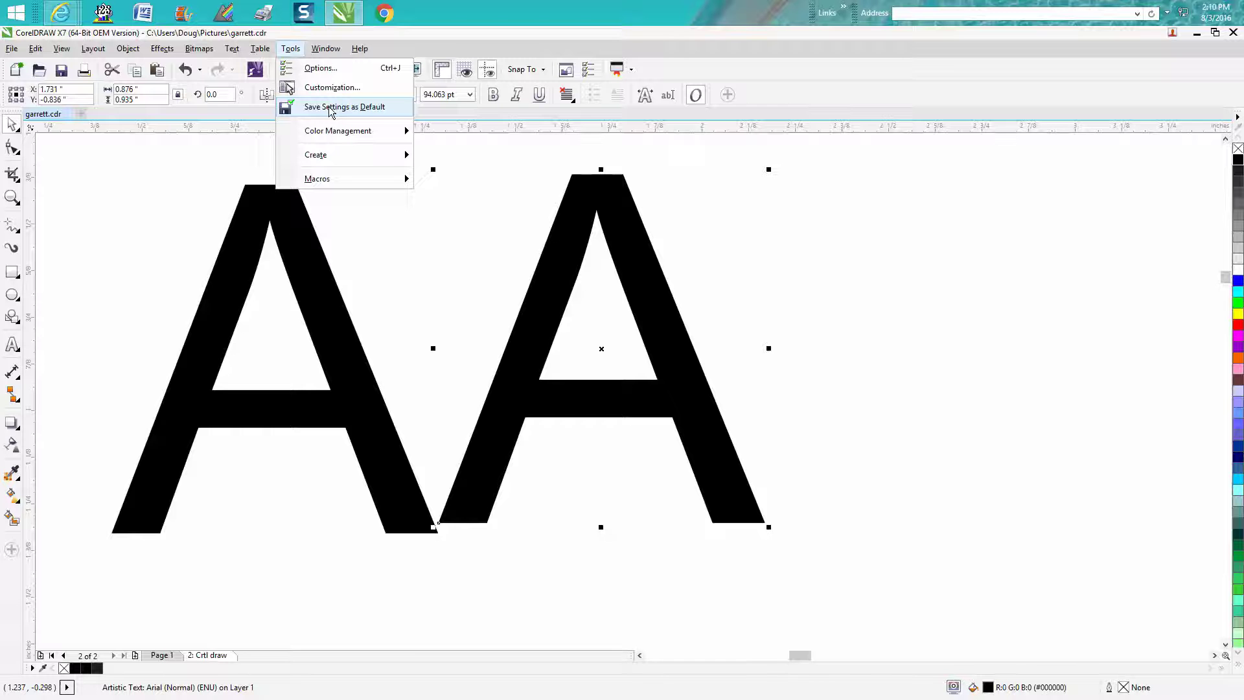
pyautogui.click(373, 107)
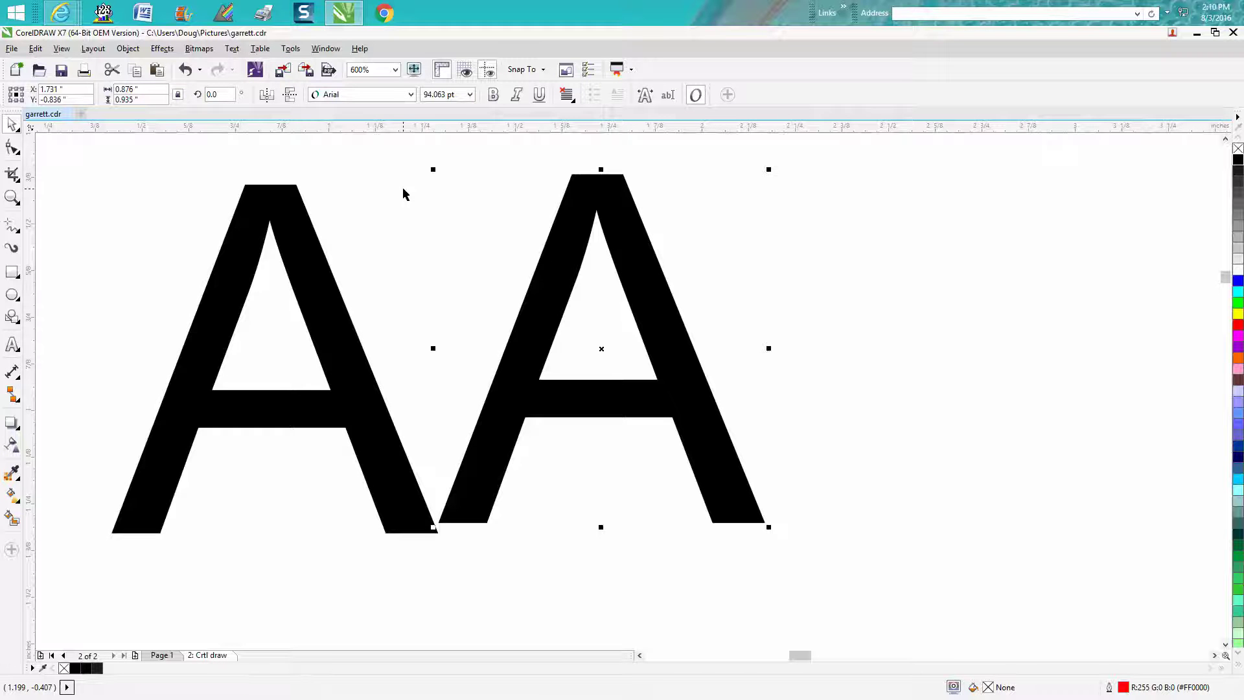
pyautogui.click(459, 223)
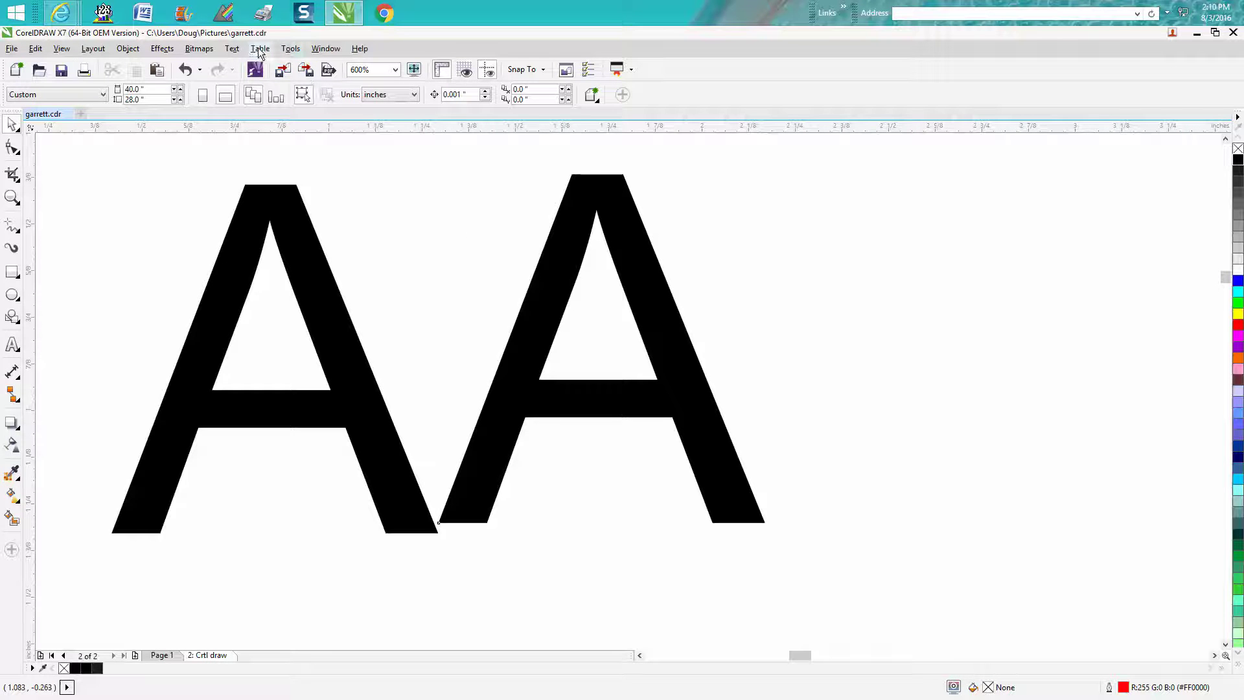
# Step: Look over the Options Edit page, then draw a rectangle right of the second A
pyautogui.click(285, 48)
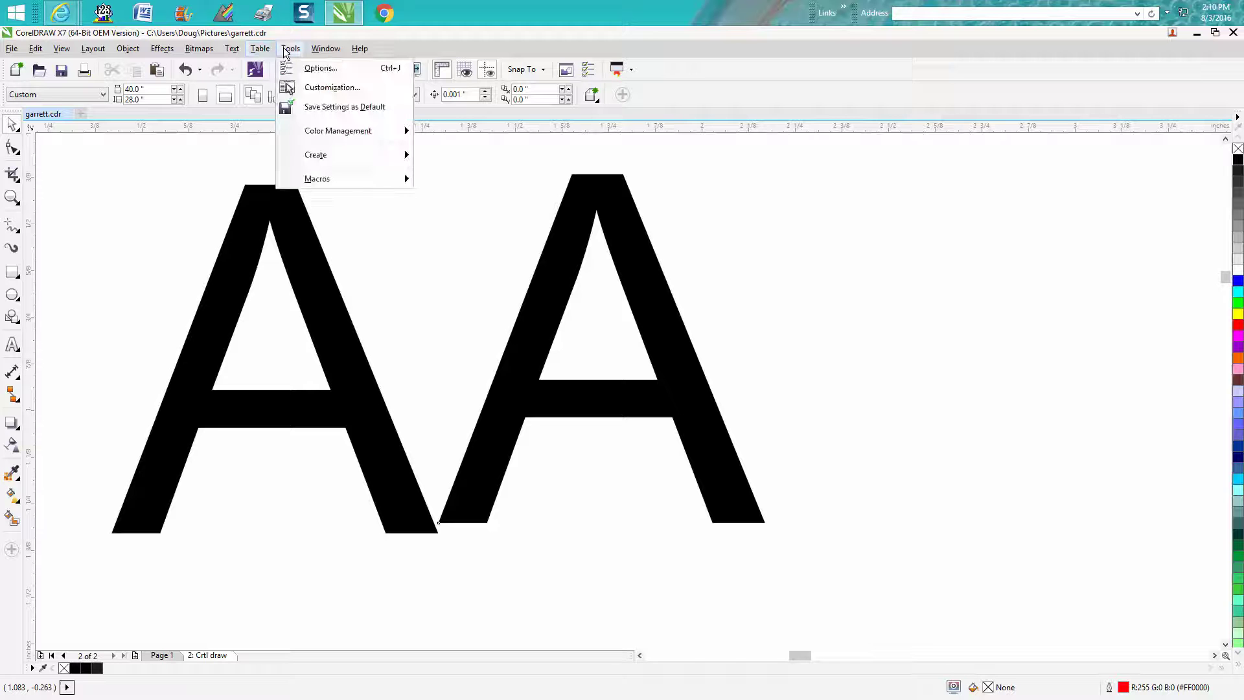
pyautogui.click(316, 84)
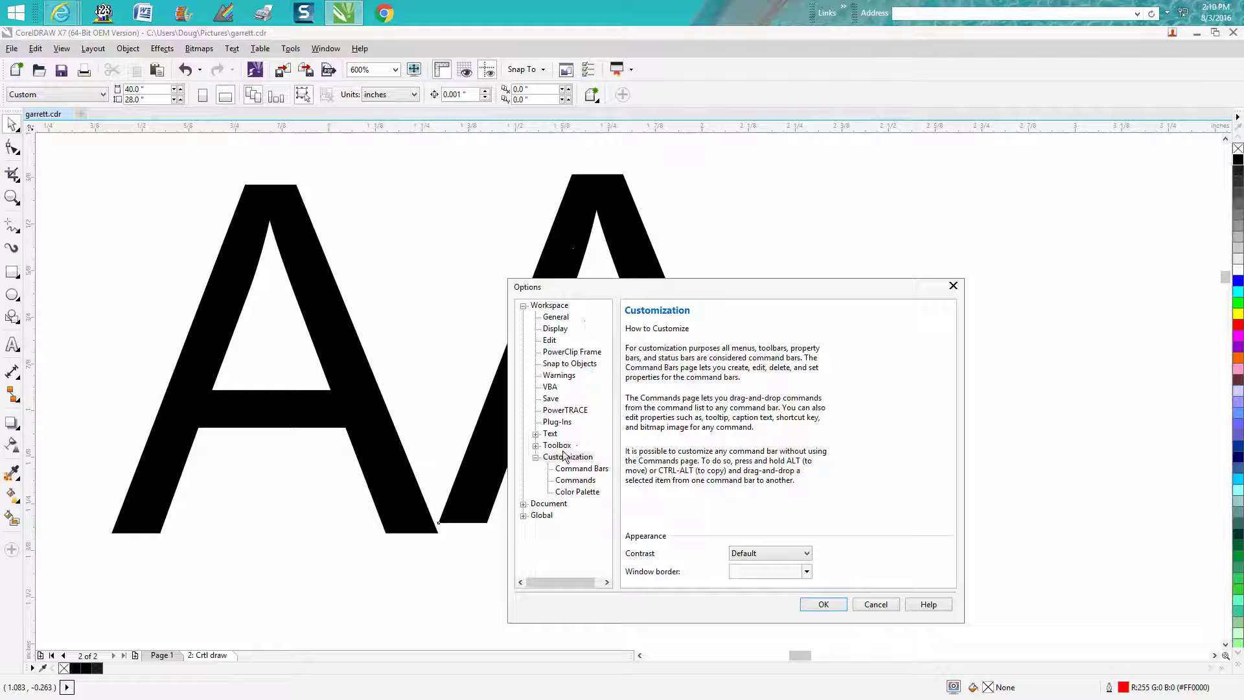
pyautogui.click(549, 341)
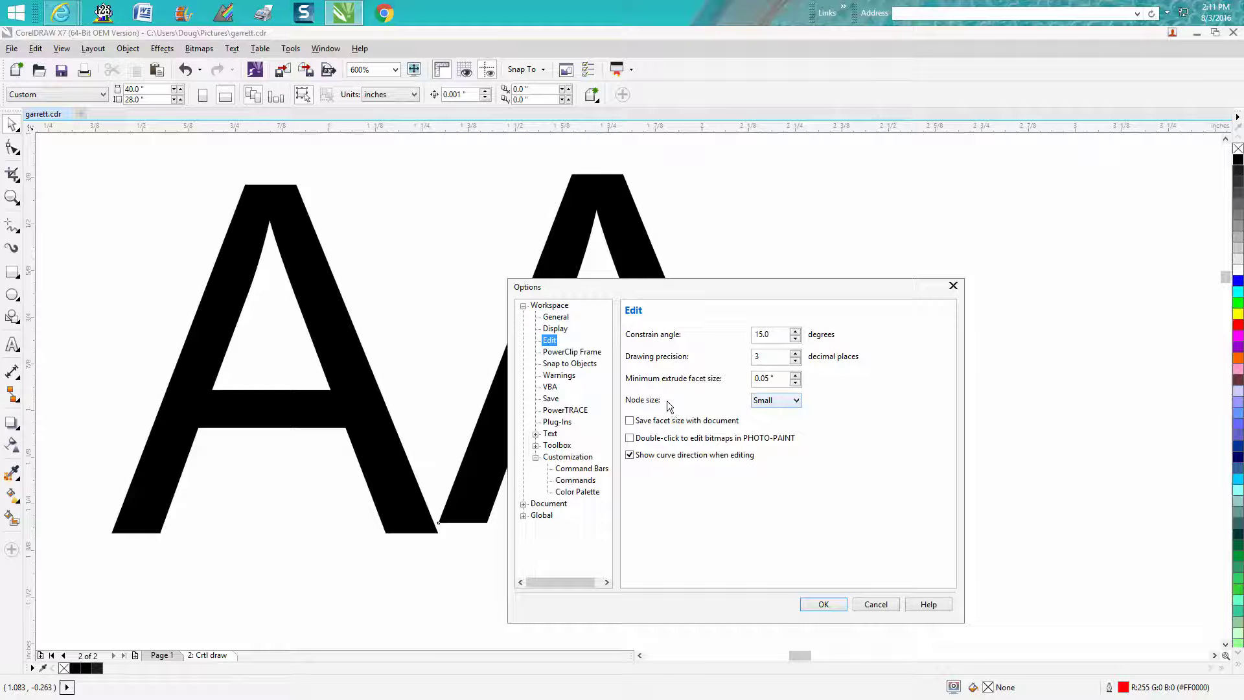
pyautogui.click(822, 605)
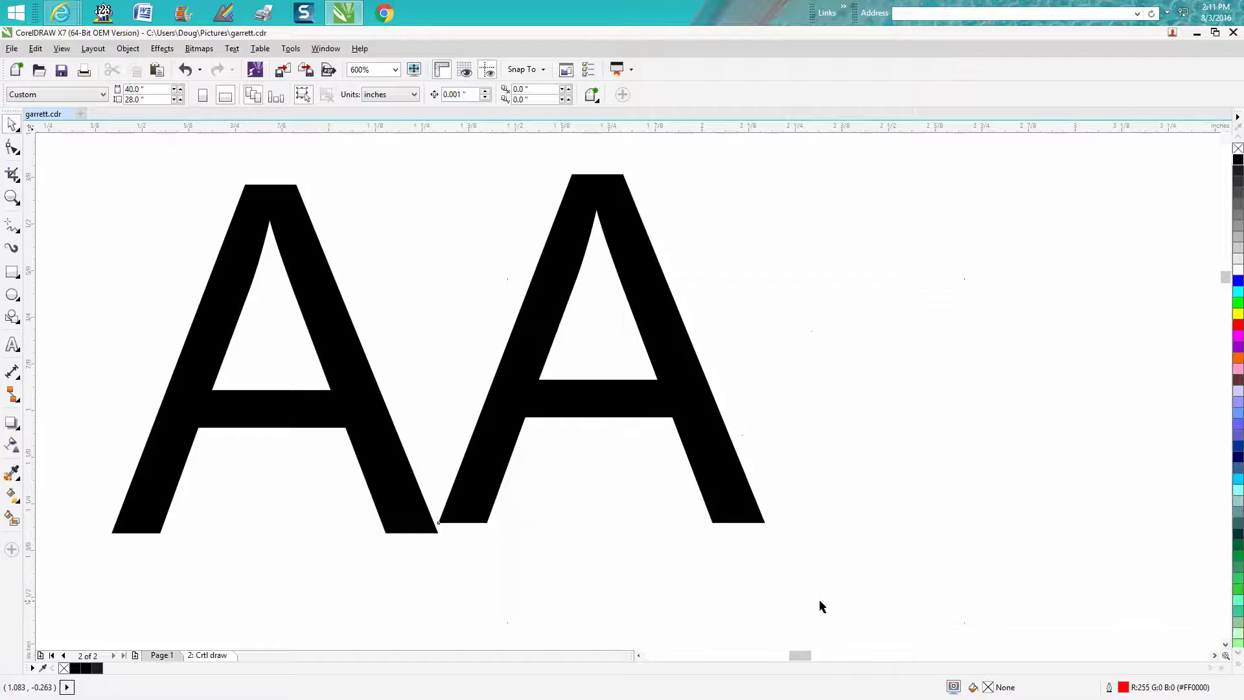
pyautogui.click(11, 272)
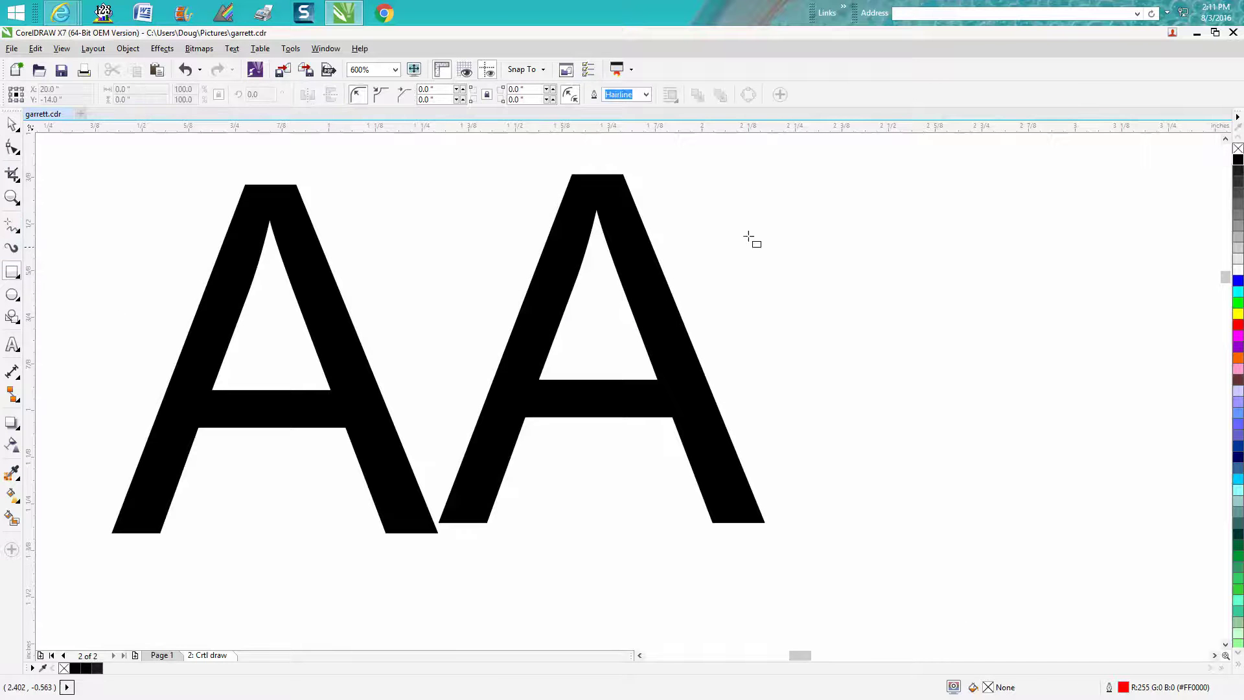
pyautogui.moveTo(739, 202)
pyautogui.mouseDown()
pyautogui.moveTo(757, 319)
pyautogui.moveTo(1055, 483)
pyautogui.mouseUp()
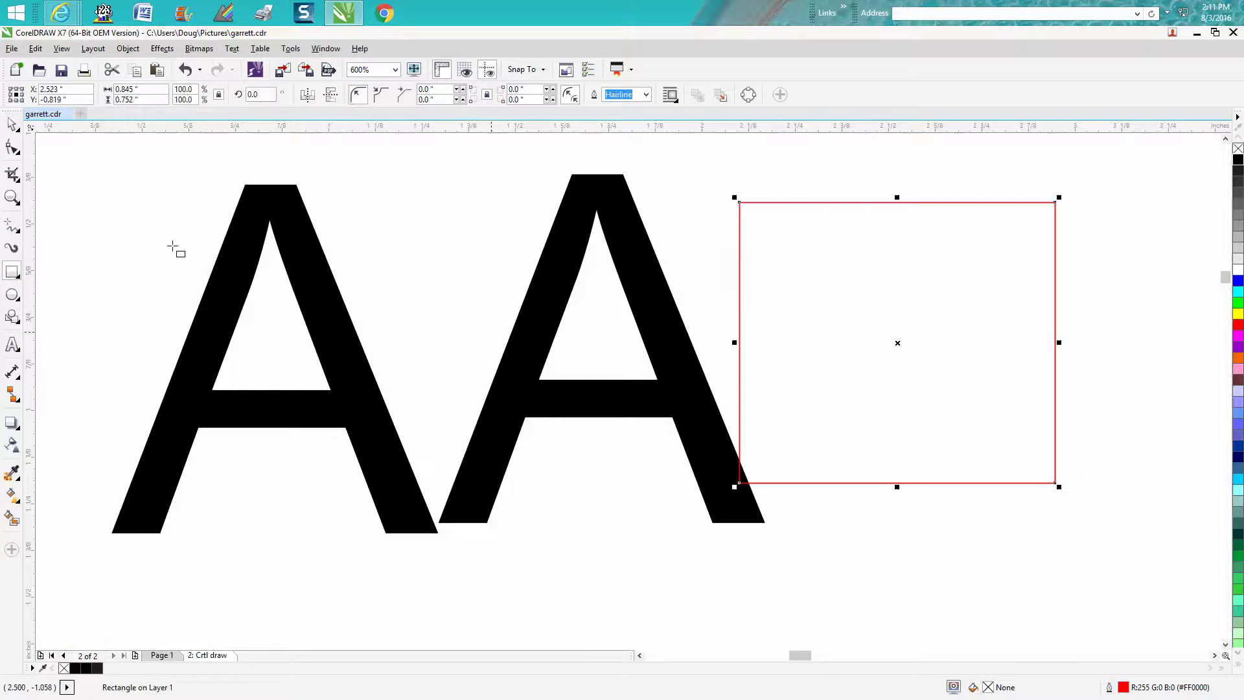
# Step: Show the rectangle's nodes with the Shape tool, then browse the Options Edit and Display pages
pyautogui.click(12, 148)
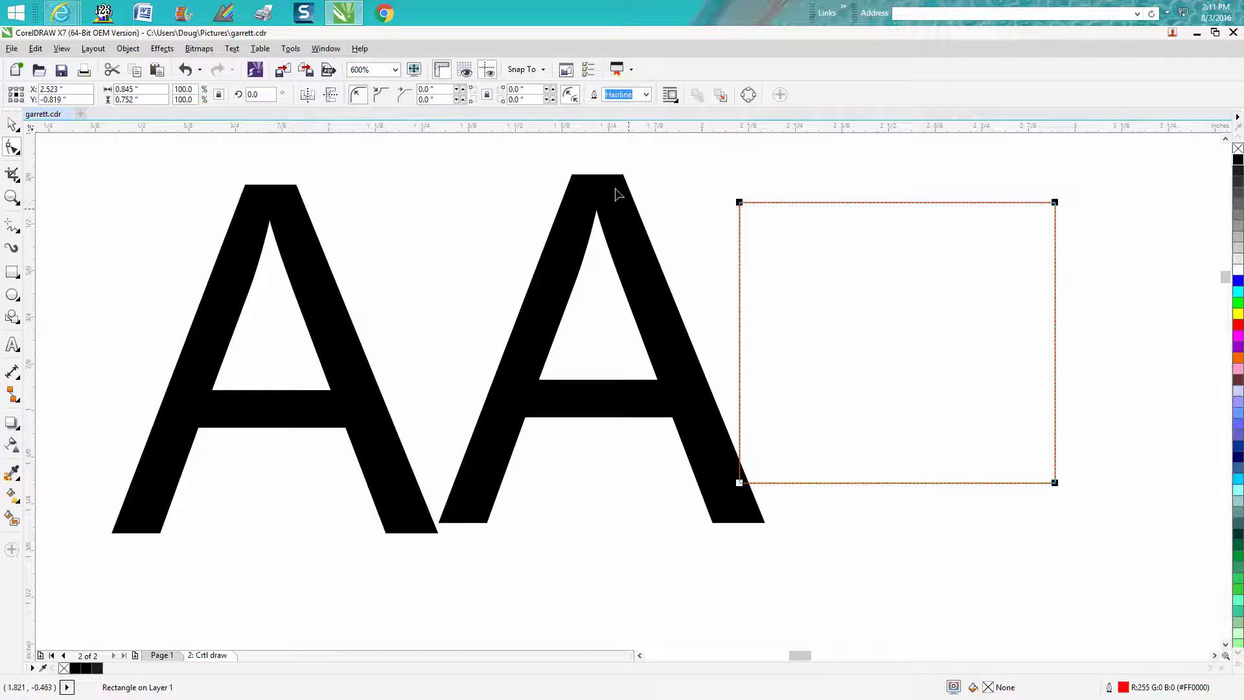
pyautogui.click(291, 49)
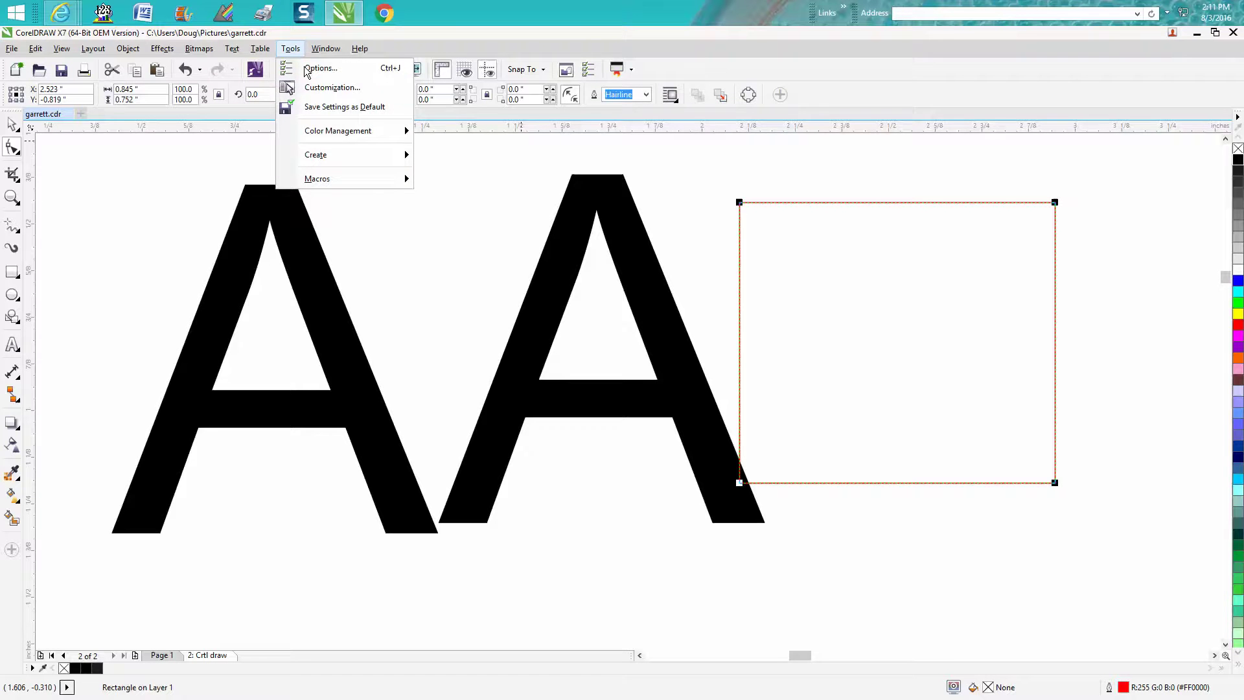
pyautogui.click(332, 88)
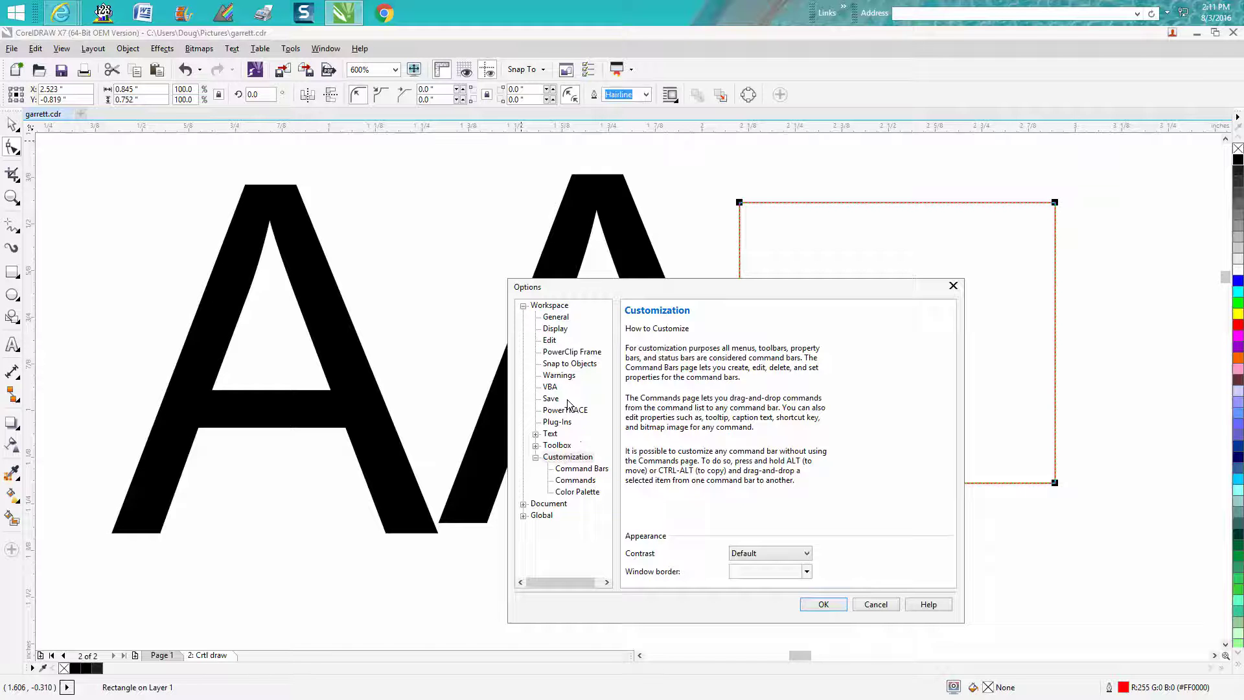
pyautogui.click(549, 340)
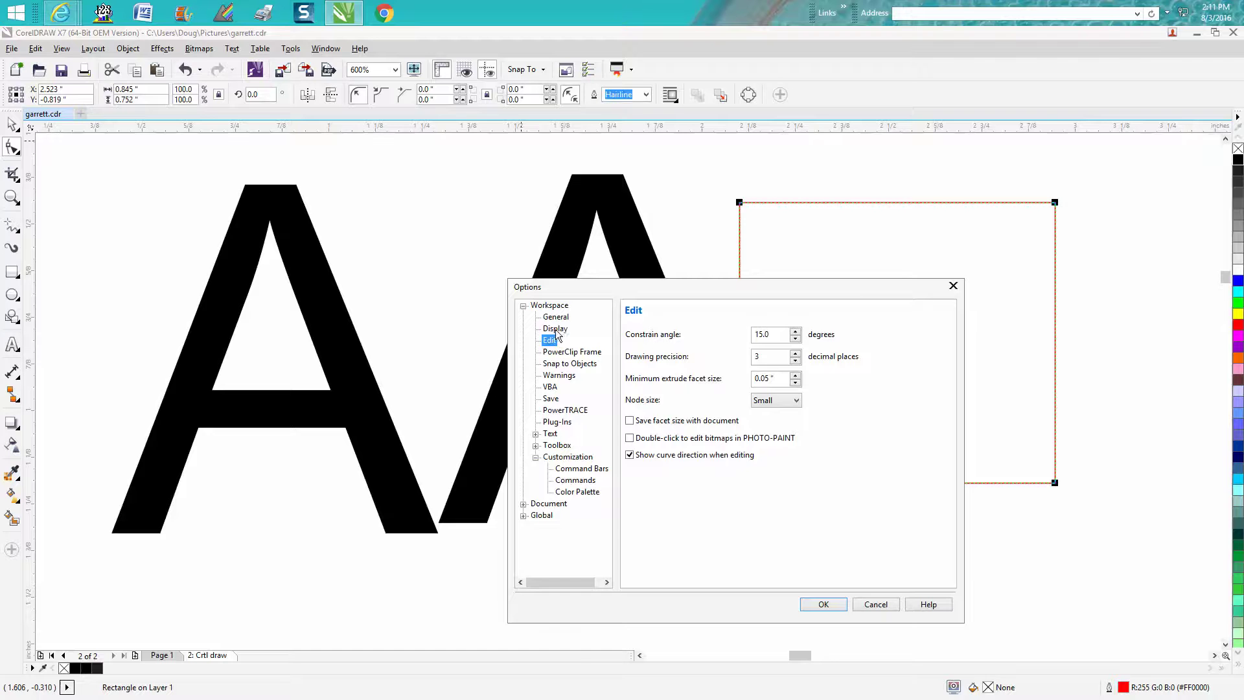
pyautogui.click(556, 331)
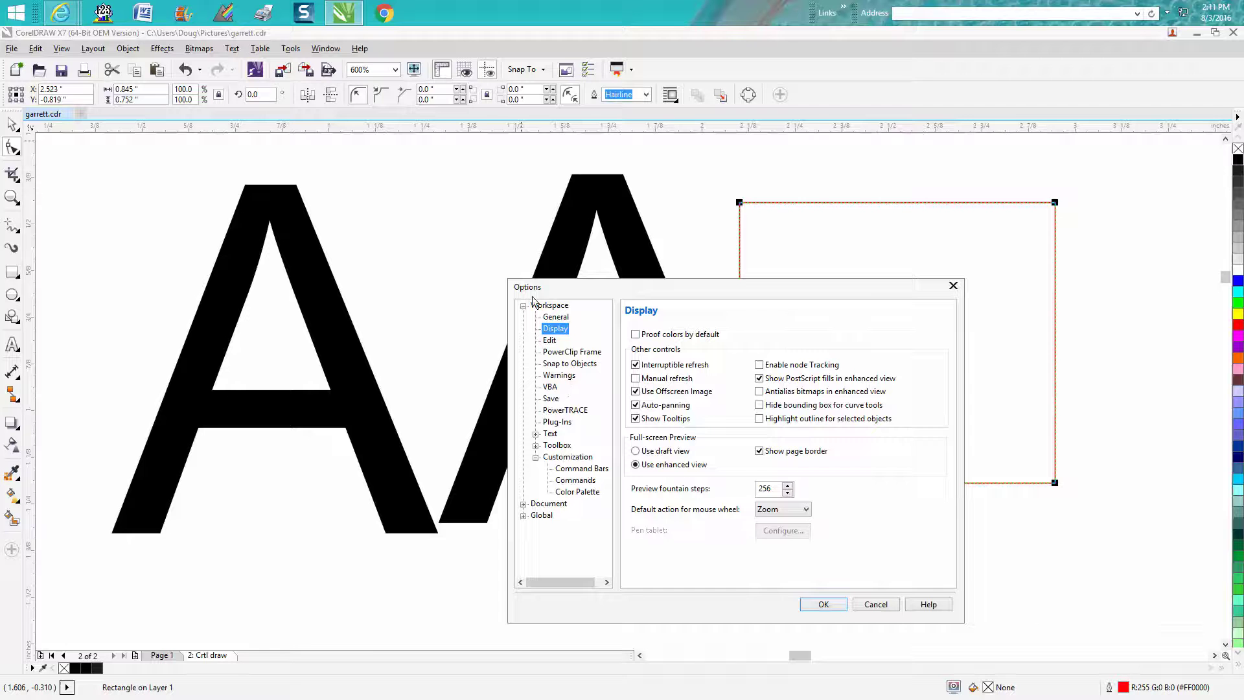
pyautogui.click(953, 286)
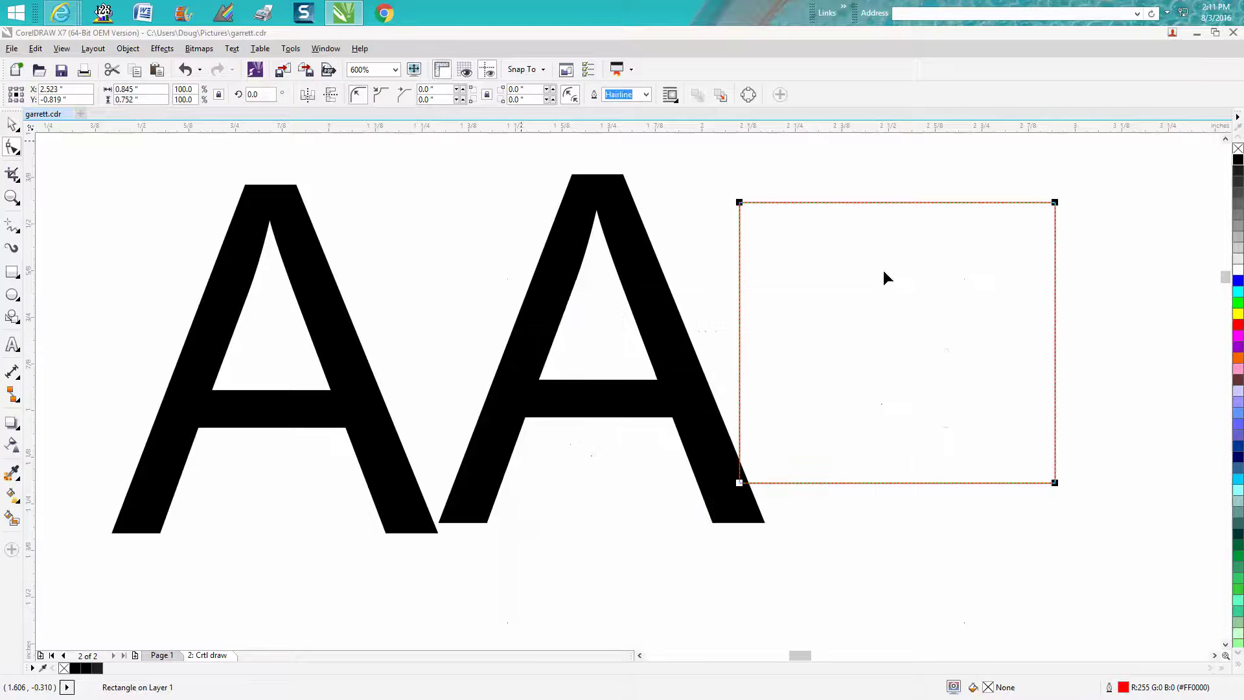
# Step: Open the Options dialog on the Edit page and close it without changes
pyautogui.click(290, 48)
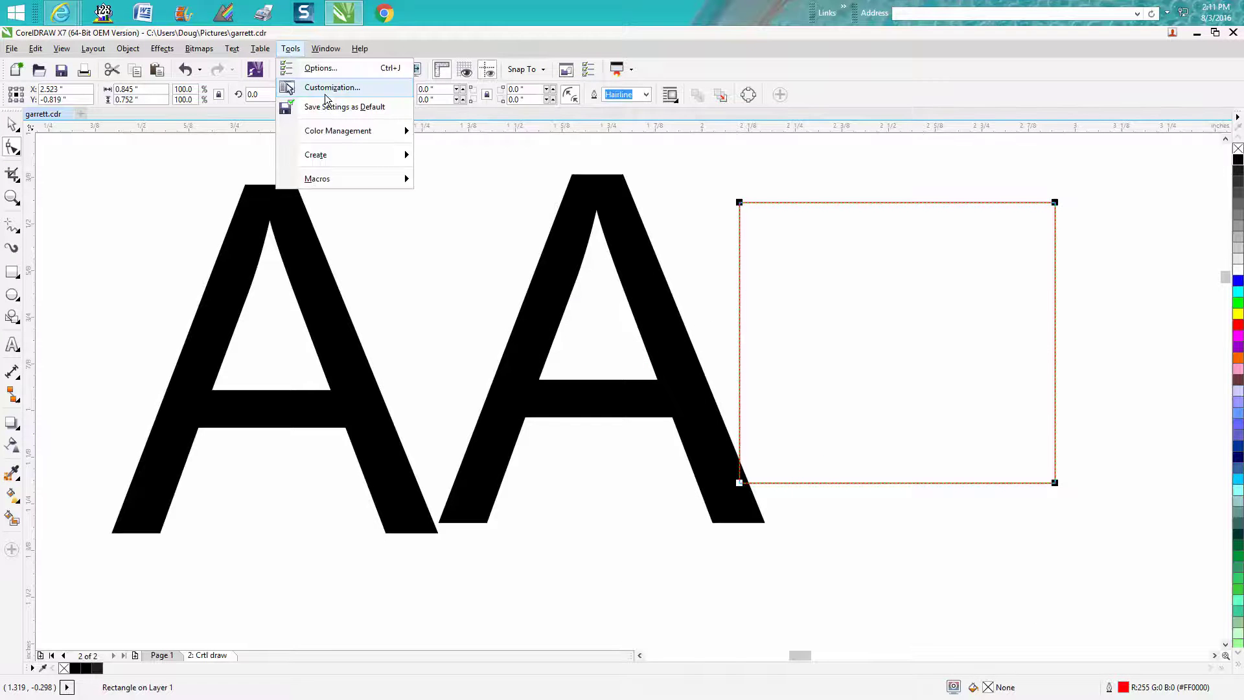
pyautogui.click(322, 68)
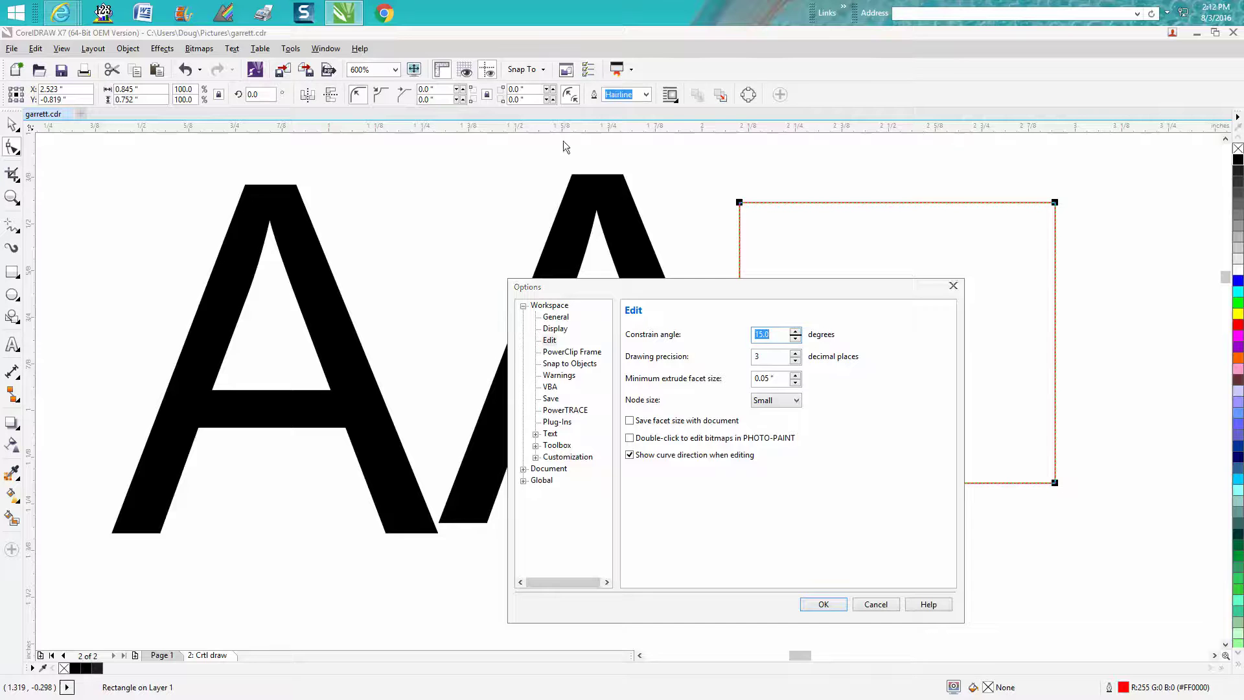
pyautogui.click(953, 285)
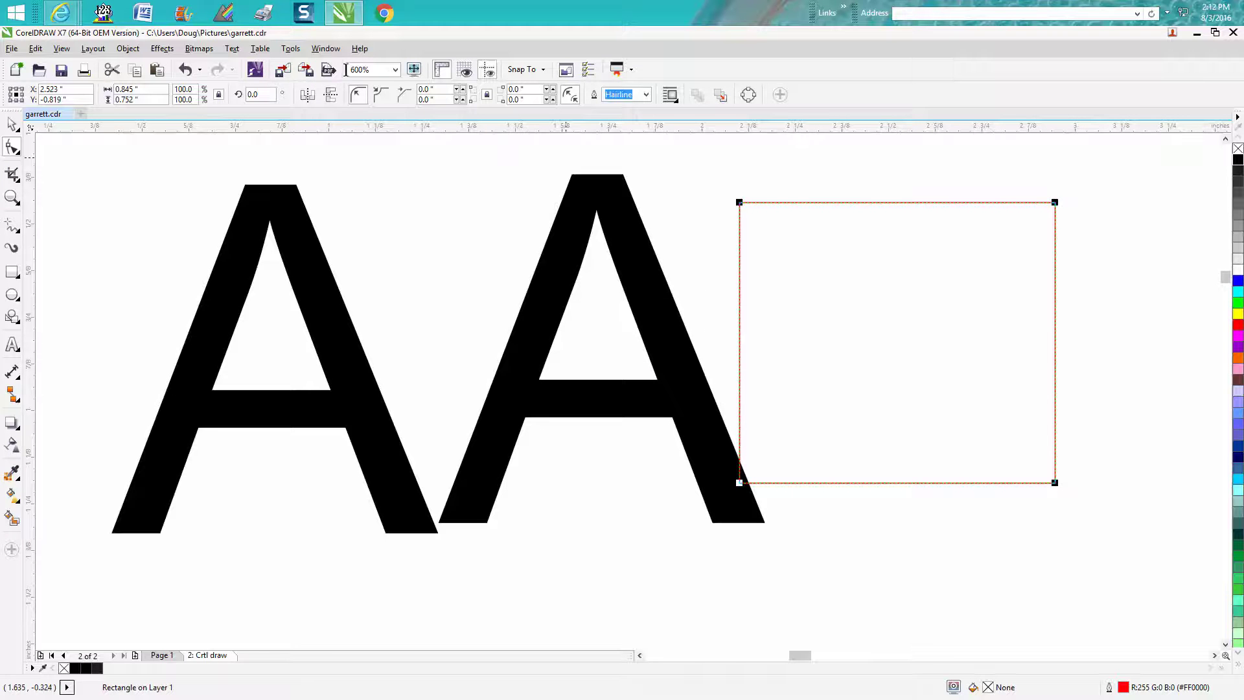
# Step: Set the node size to Large on the Options Edit page and apply it
pyautogui.click(290, 48)
pyautogui.press('Escape')
pyautogui.hotkey('ctrl', 'j')
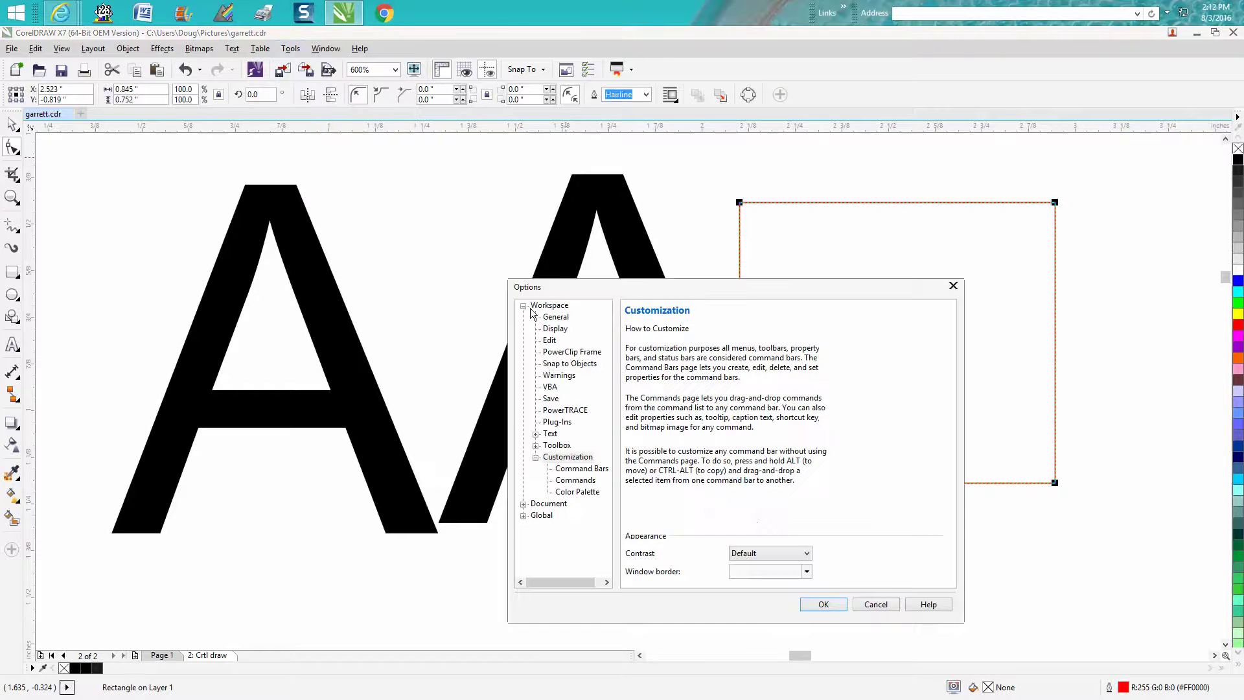
pyautogui.click(549, 341)
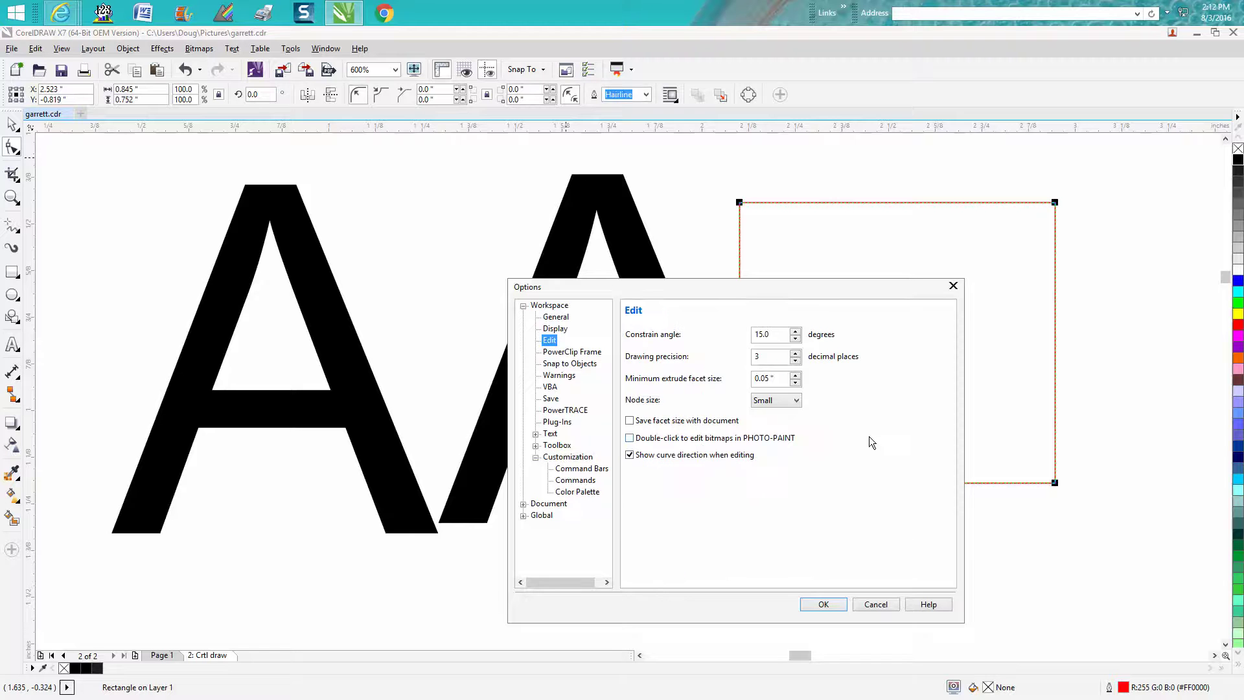
pyautogui.click(796, 401)
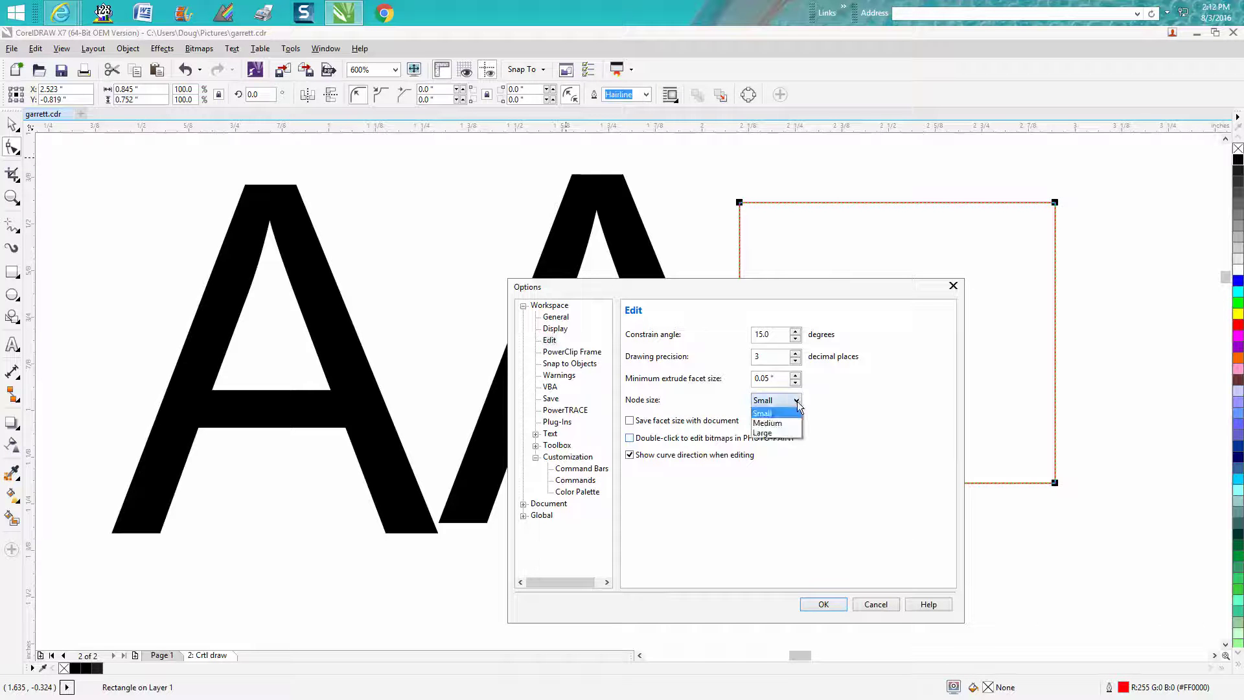
pyautogui.click(779, 433)
pyautogui.click(825, 602)
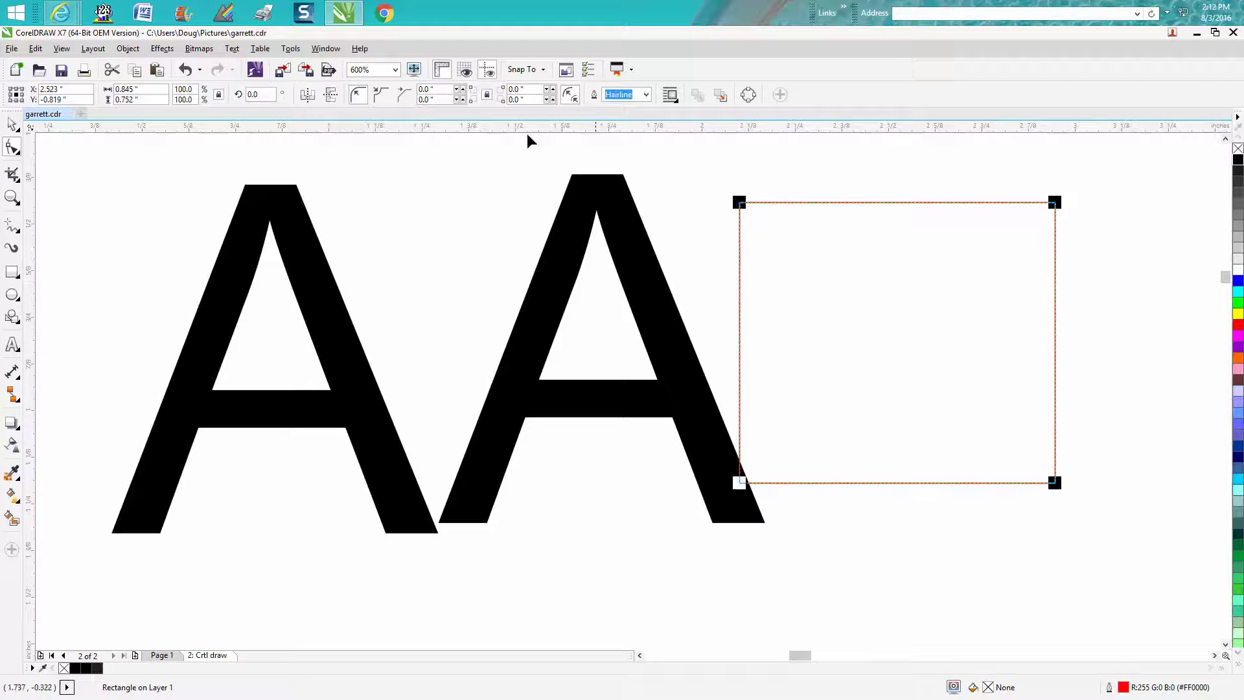
# Step: Change the node size to Small on the Edit page, then view the Display settings
pyautogui.click(292, 49)
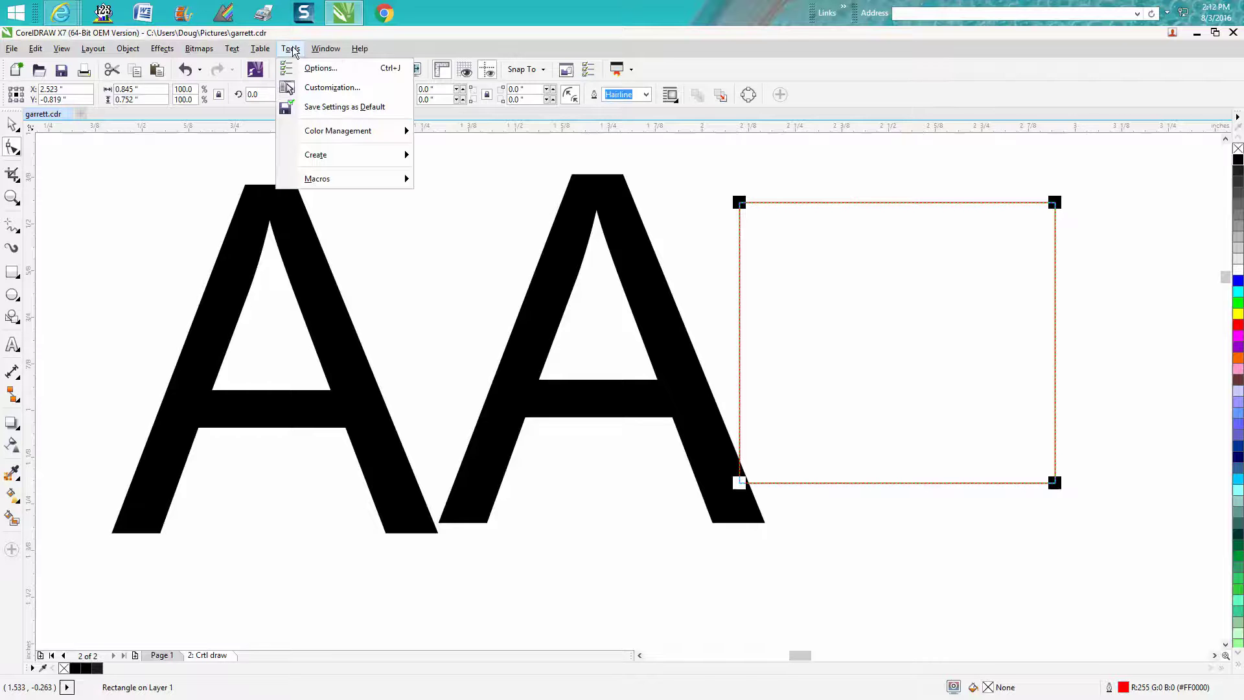
pyautogui.click(327, 87)
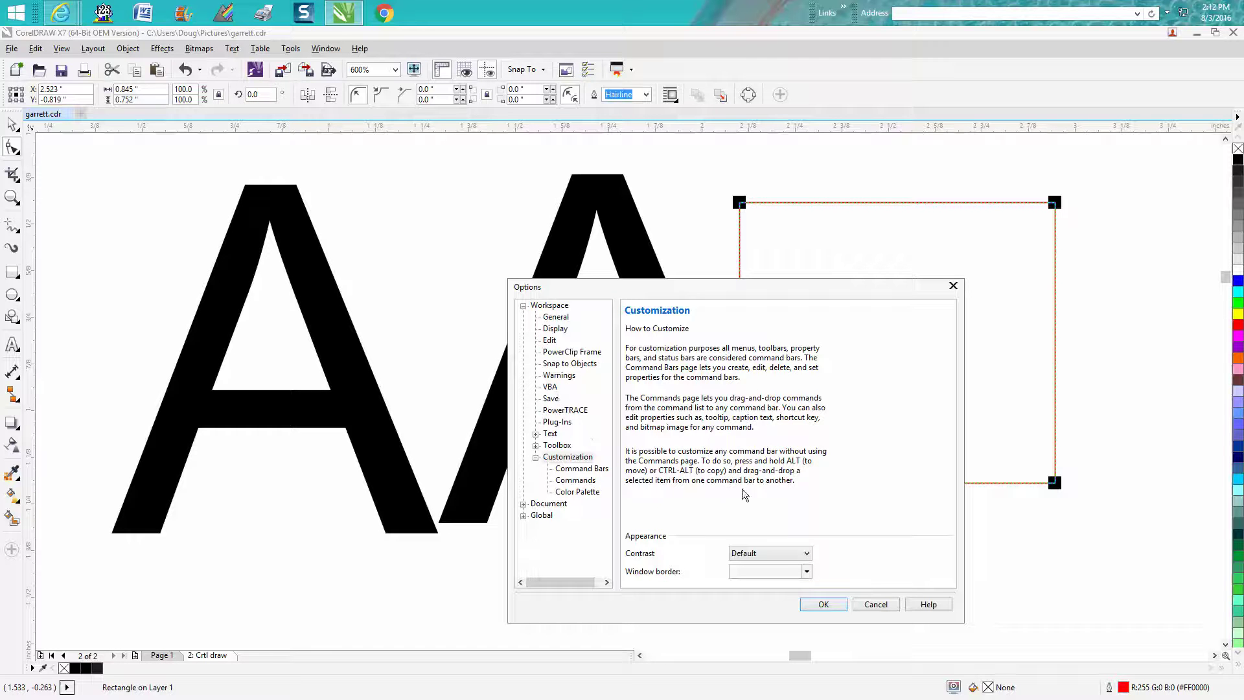
pyautogui.click(549, 340)
pyautogui.click(795, 400)
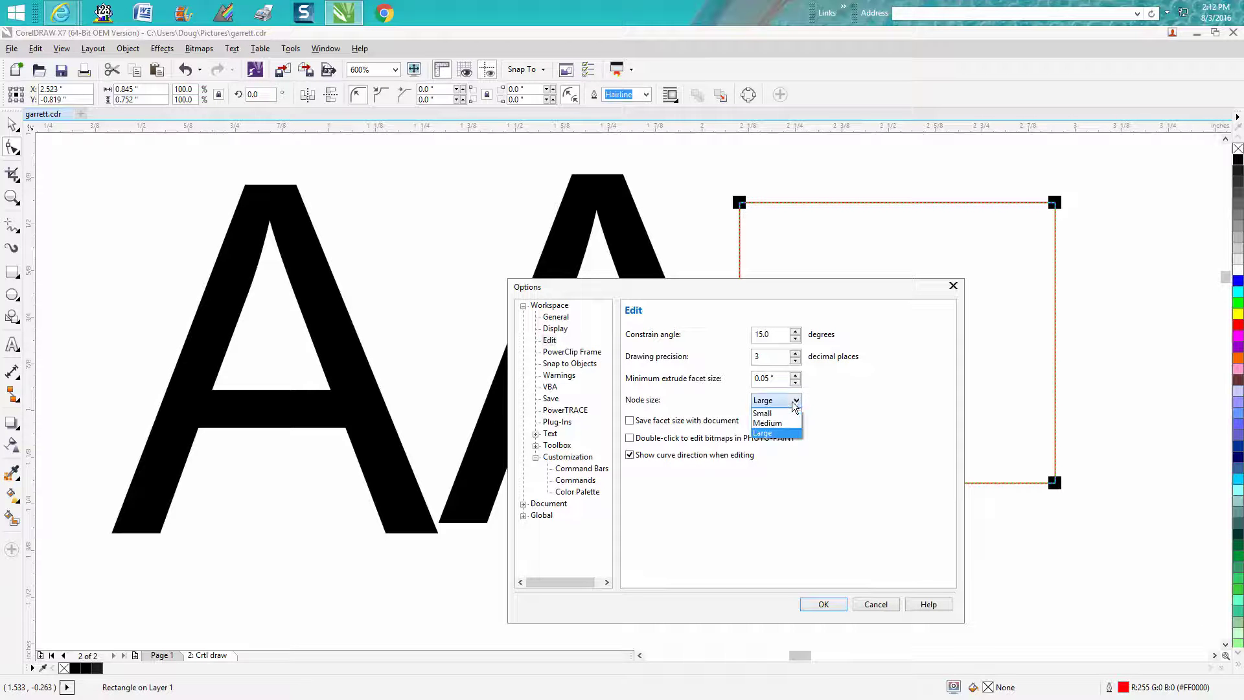
pyautogui.click(773, 415)
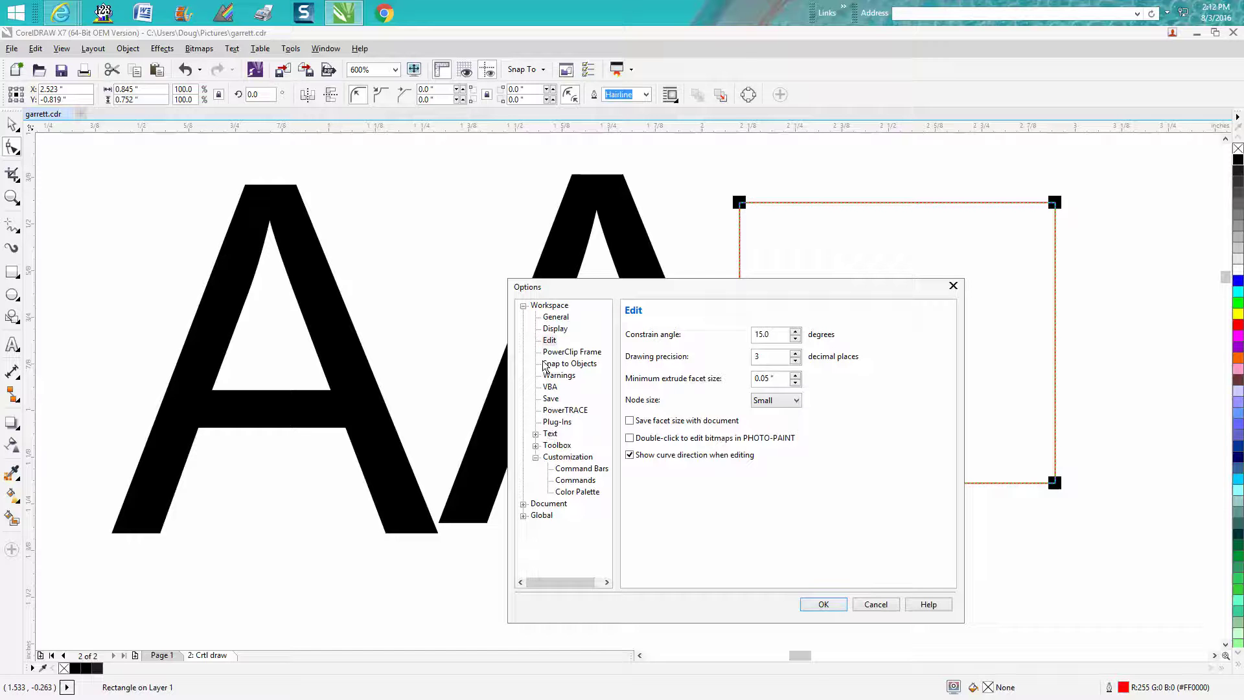
pyautogui.click(548, 344)
pyautogui.click(561, 331)
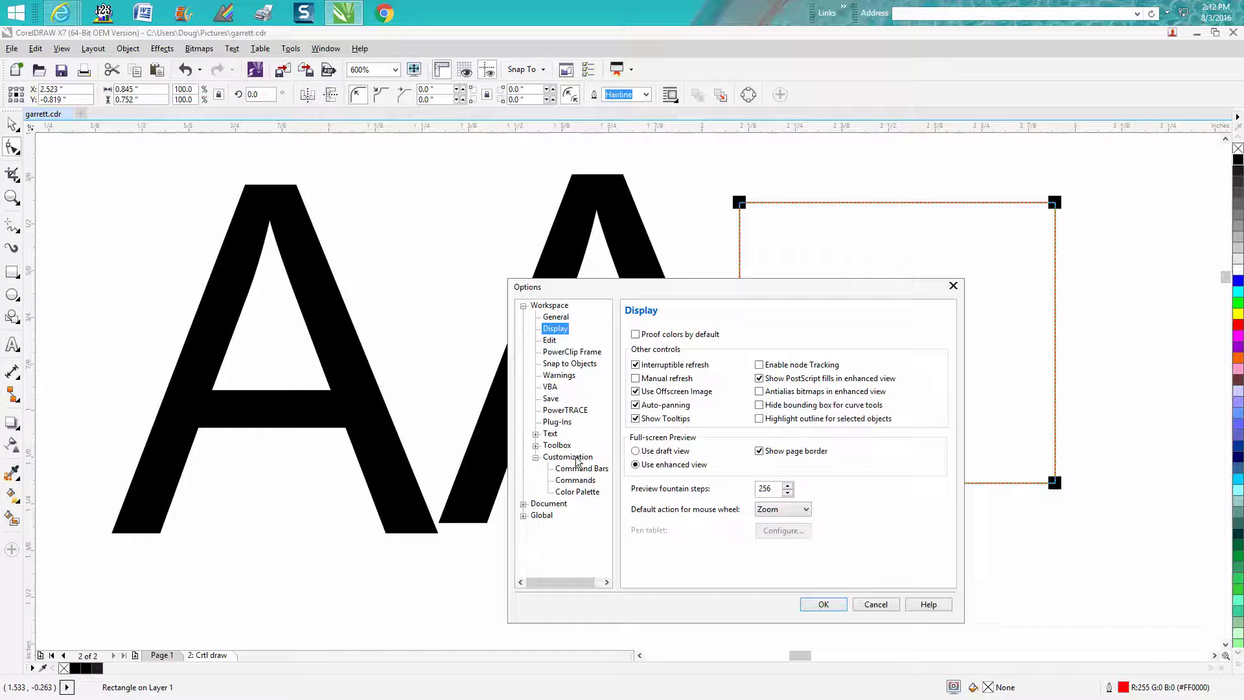
# Step: Reopen the customization options and set Contrast to High
pyautogui.click(954, 287)
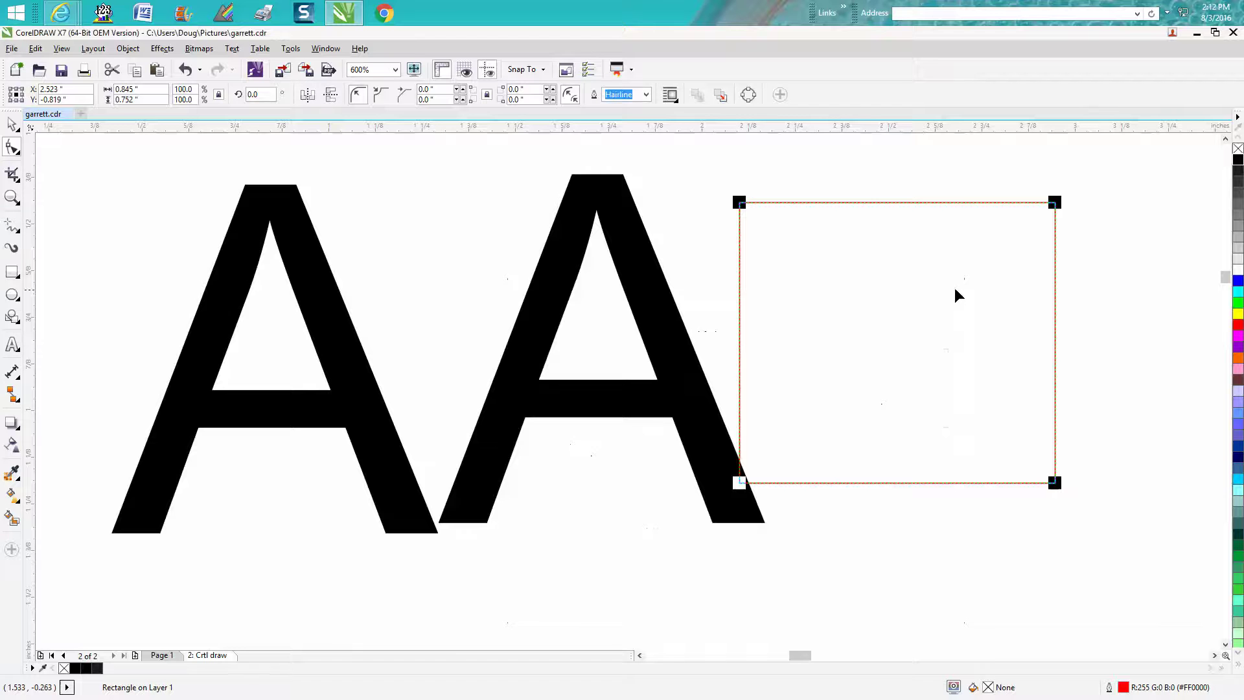
pyautogui.click(291, 48)
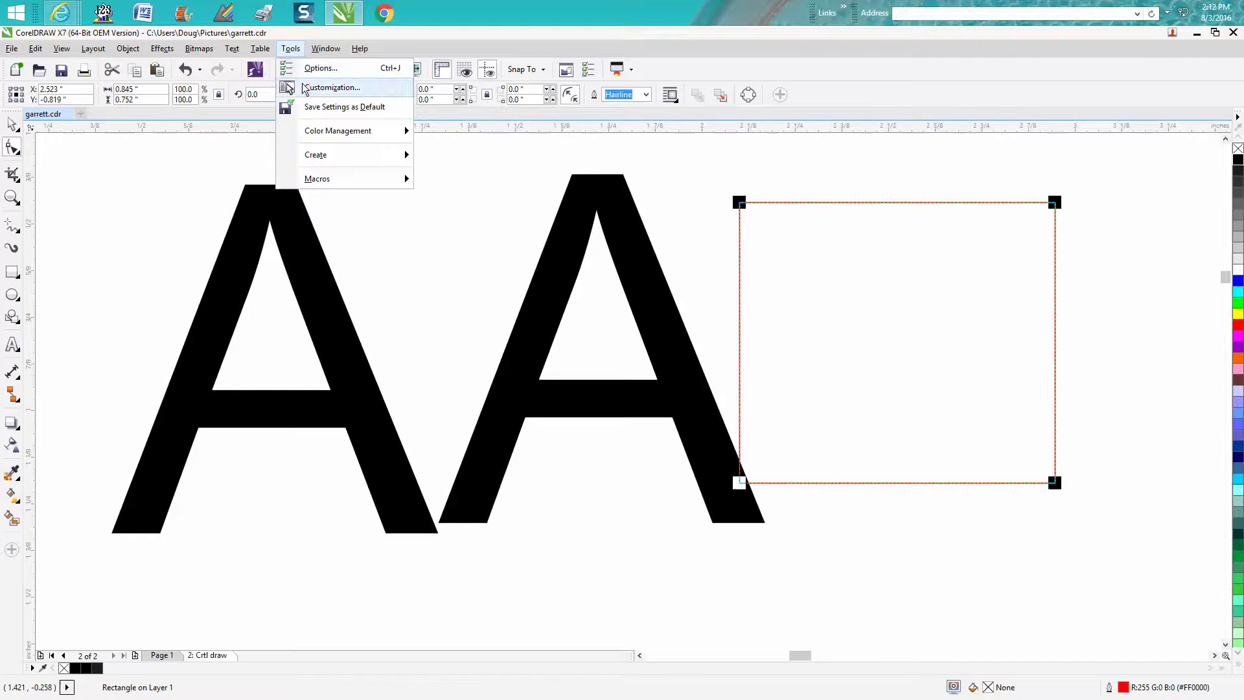
pyautogui.click(306, 89)
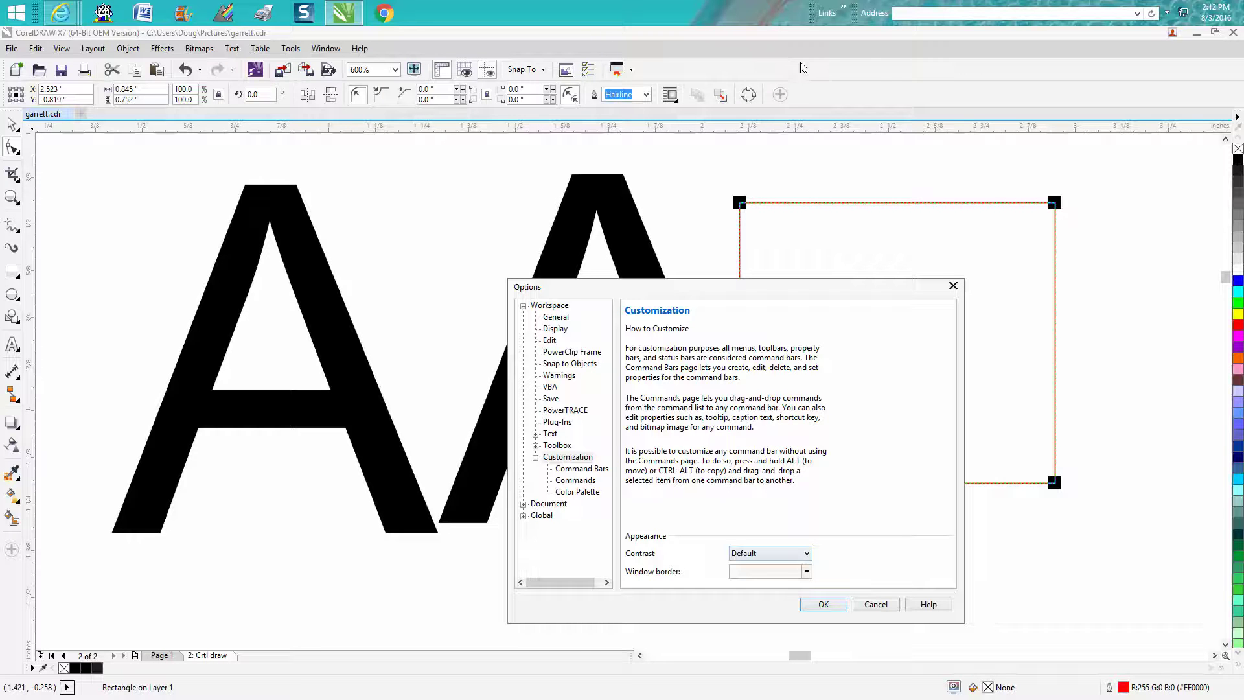
pyautogui.click(807, 552)
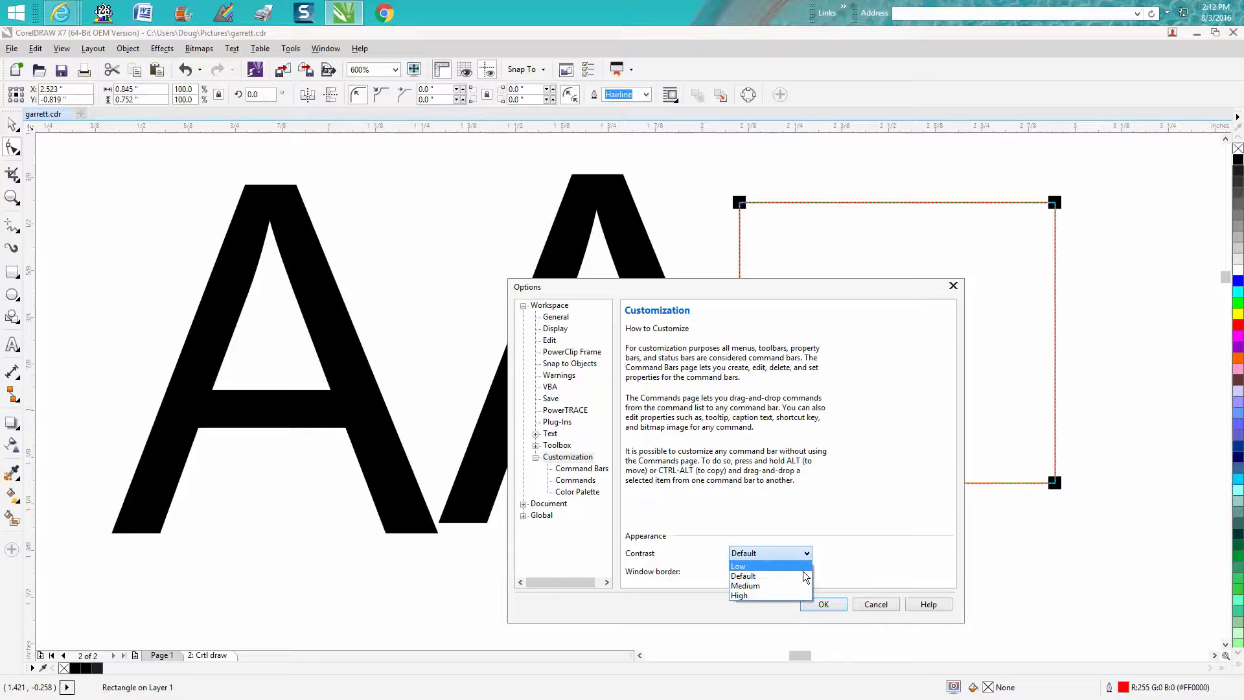
pyautogui.click(791, 595)
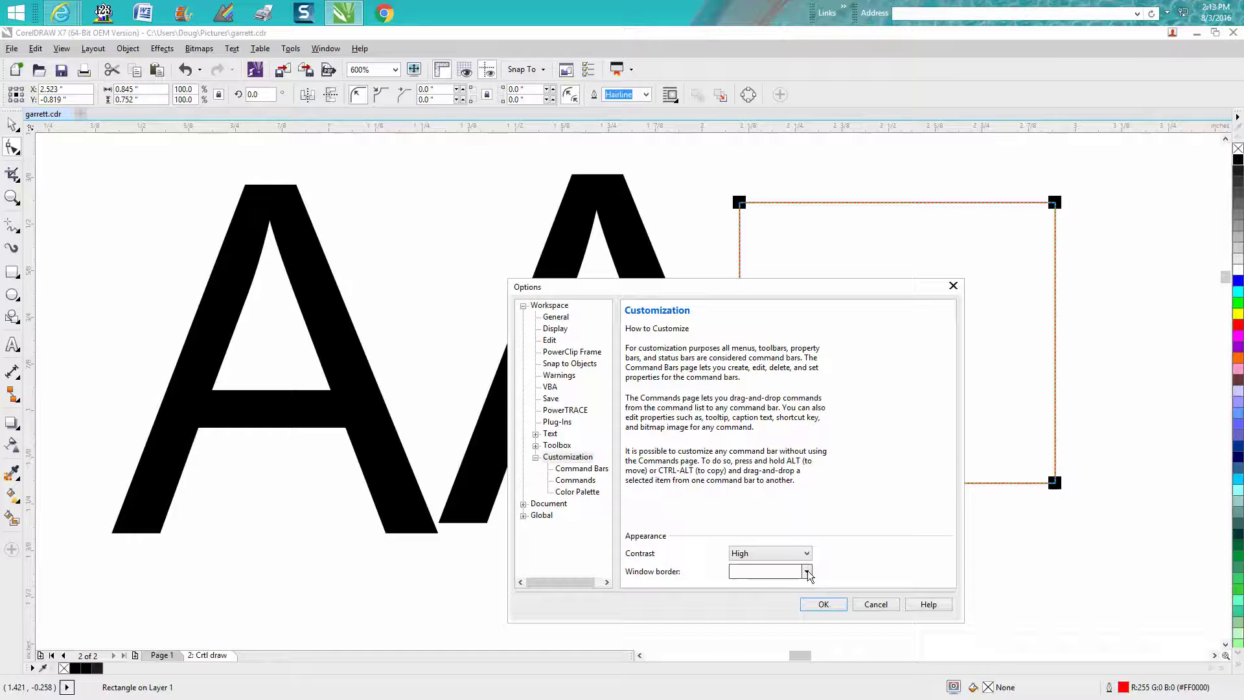
# Step: Set the window border colour to red, then change it to cyan (#21CDEB)
pyautogui.click(808, 572)
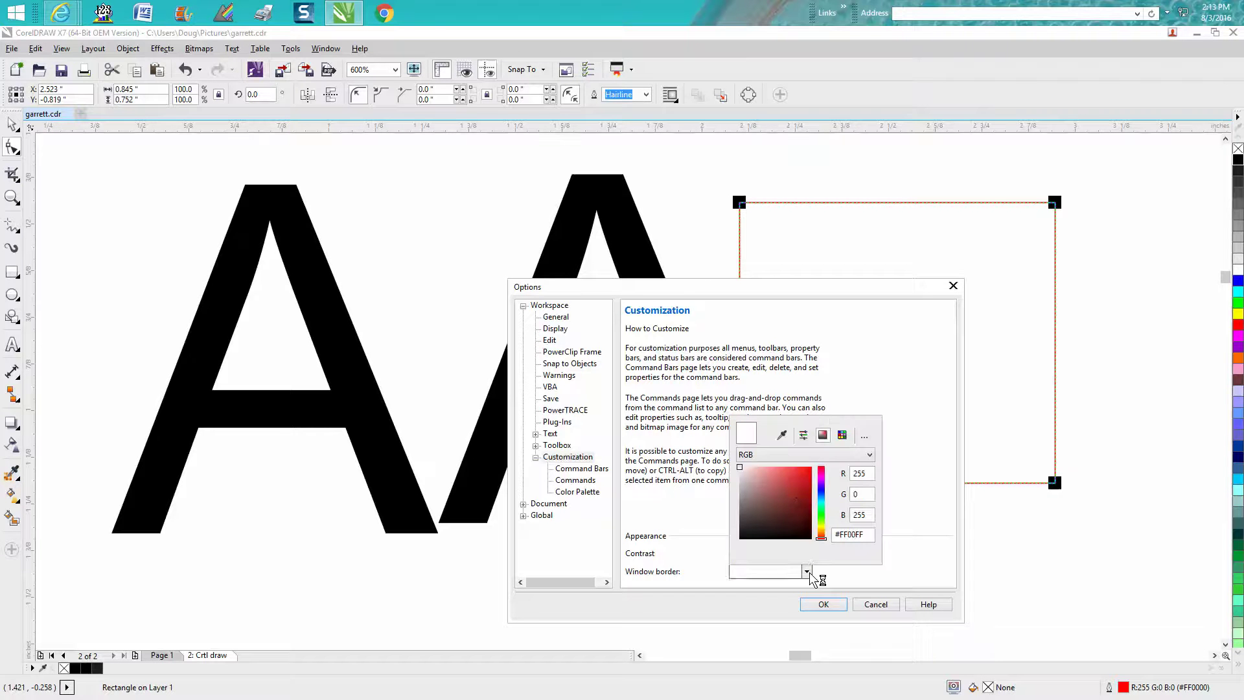
pyautogui.click(801, 473)
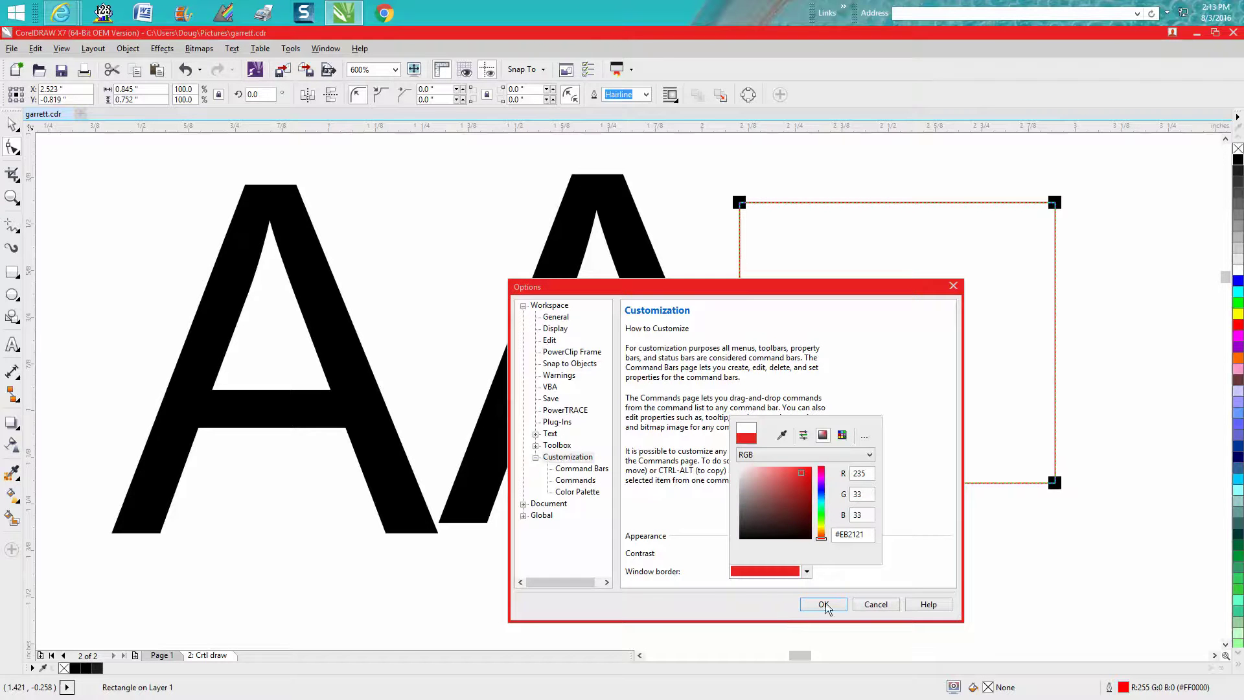
pyautogui.click(830, 624)
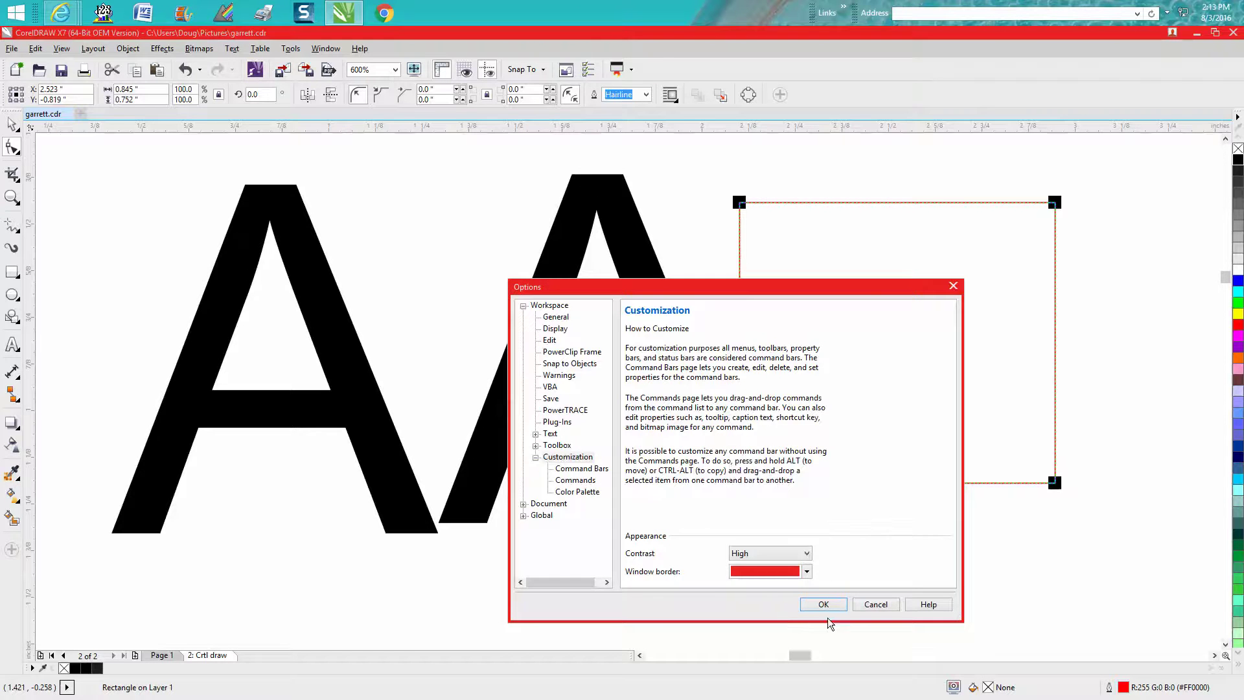
pyautogui.click(807, 571)
pyautogui.click(822, 500)
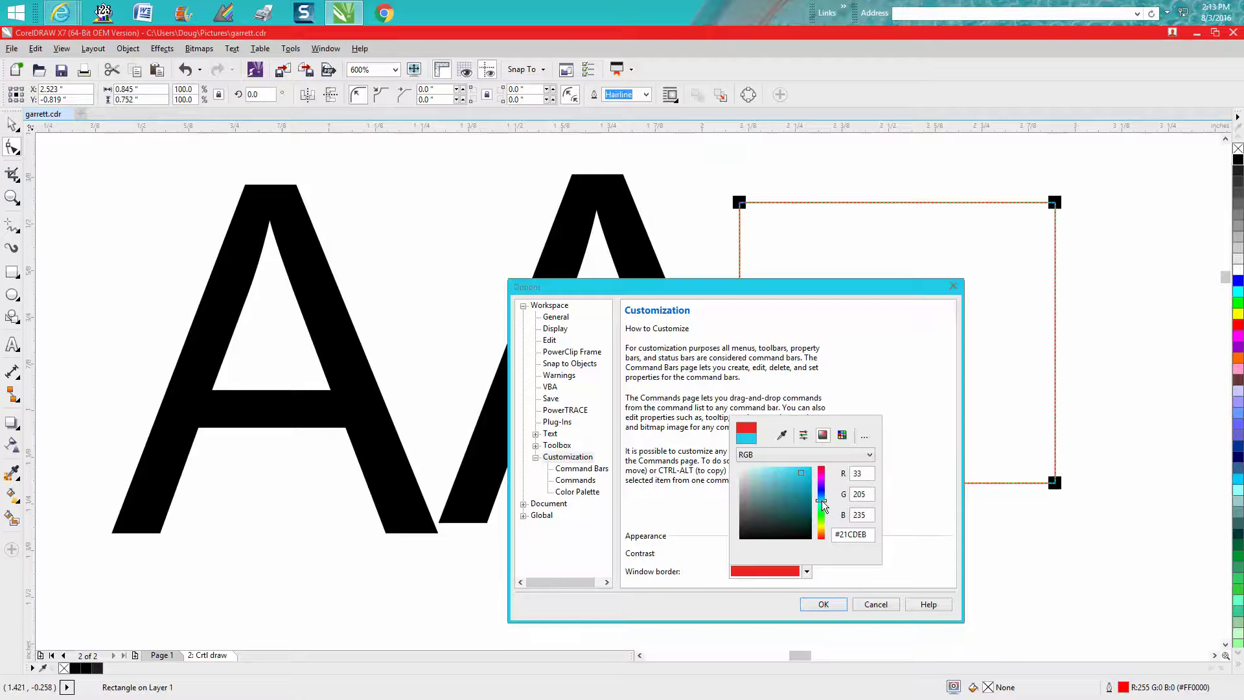
pyautogui.click(827, 610)
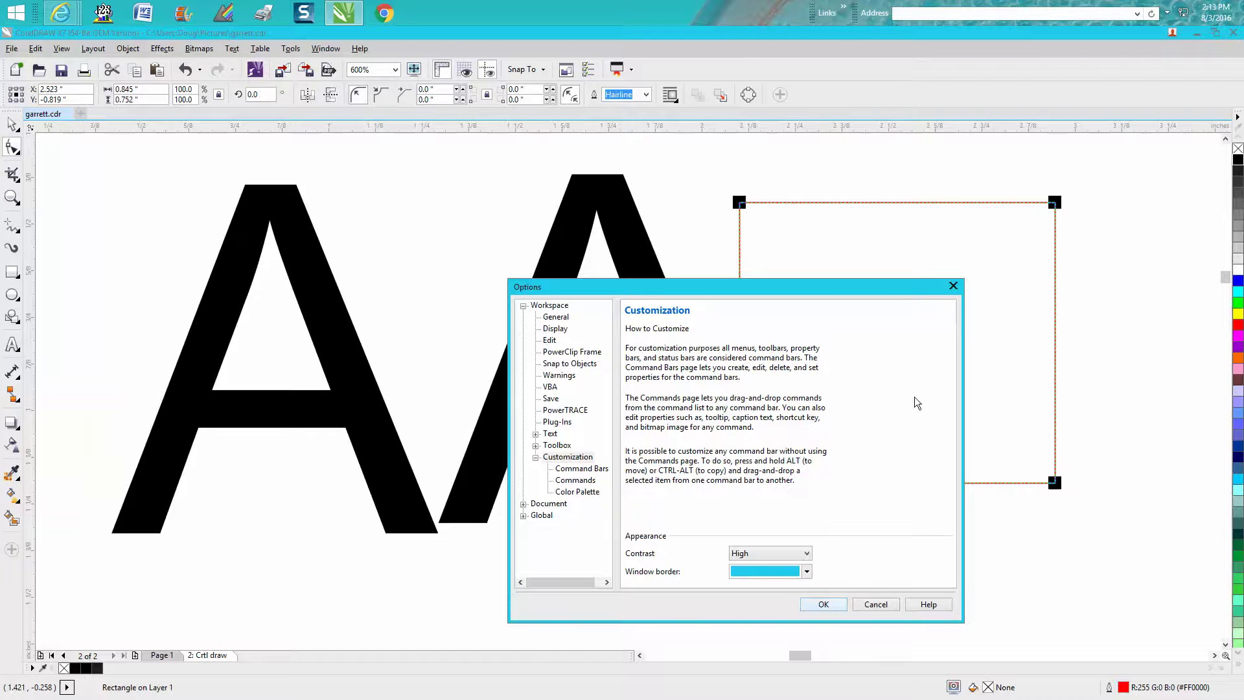
pyautogui.click(953, 286)
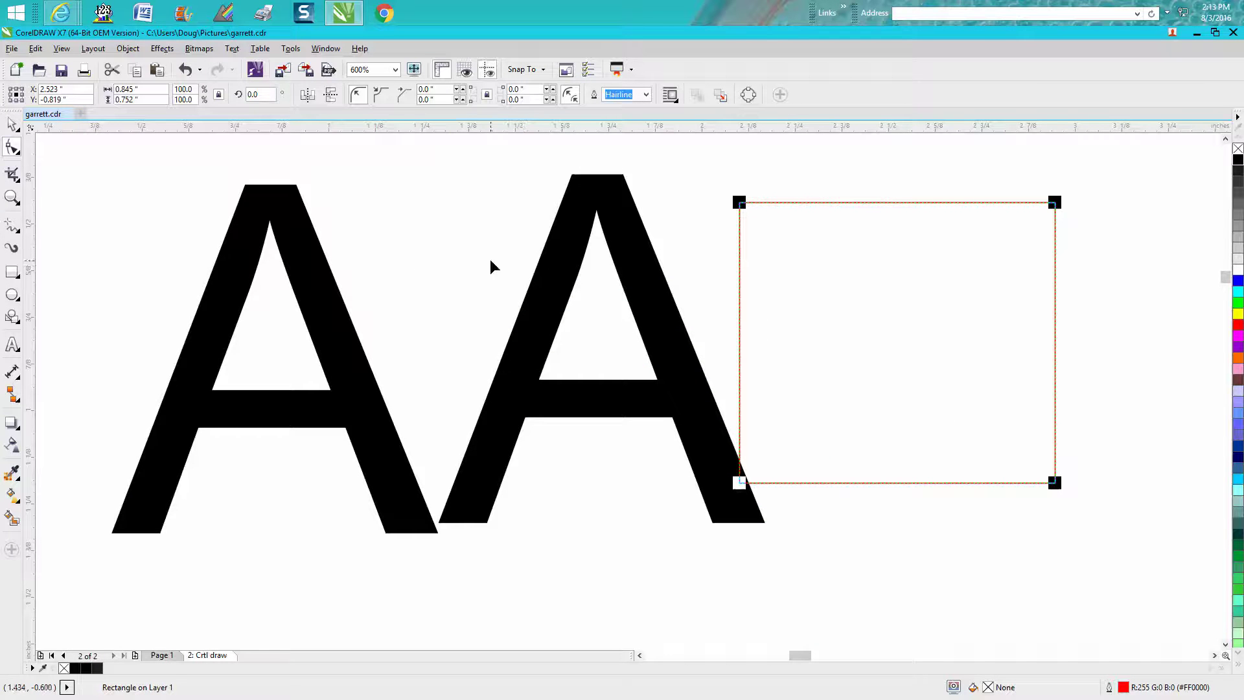
# Step: Deselect the red rectangle with the Pick tool, then apply Tools > Save Settings as Default
pyautogui.click(12, 124)
pyautogui.click(350, 175)
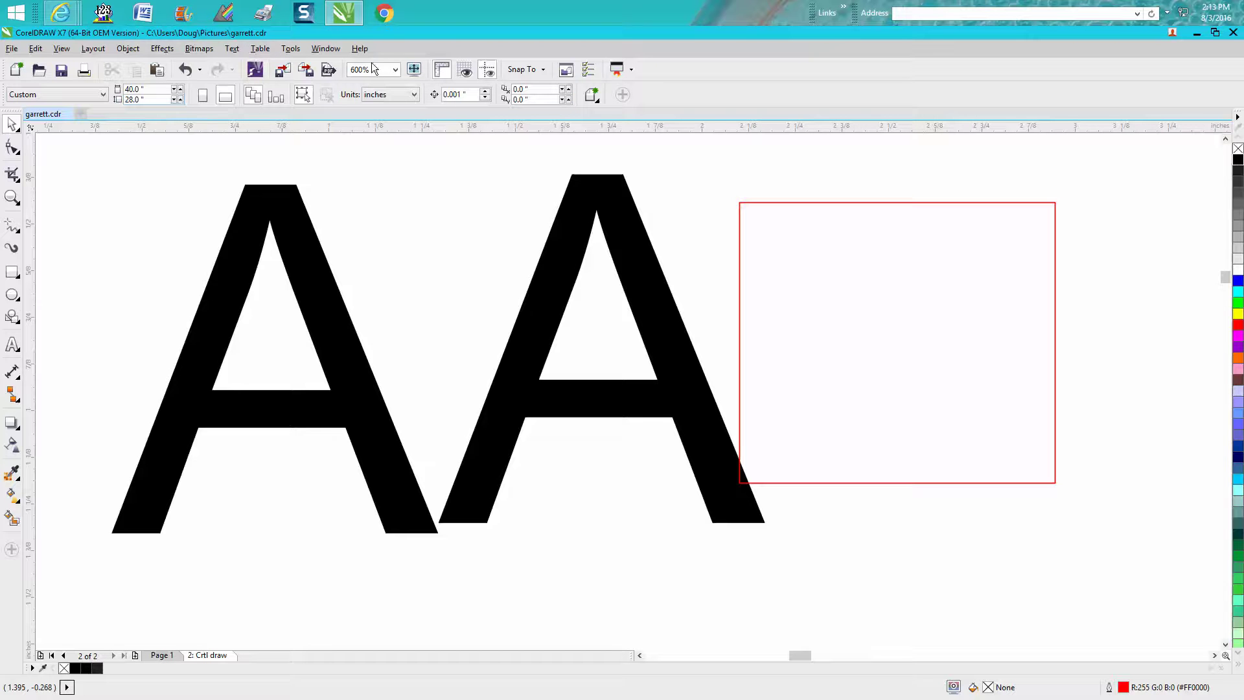
pyautogui.click(289, 52)
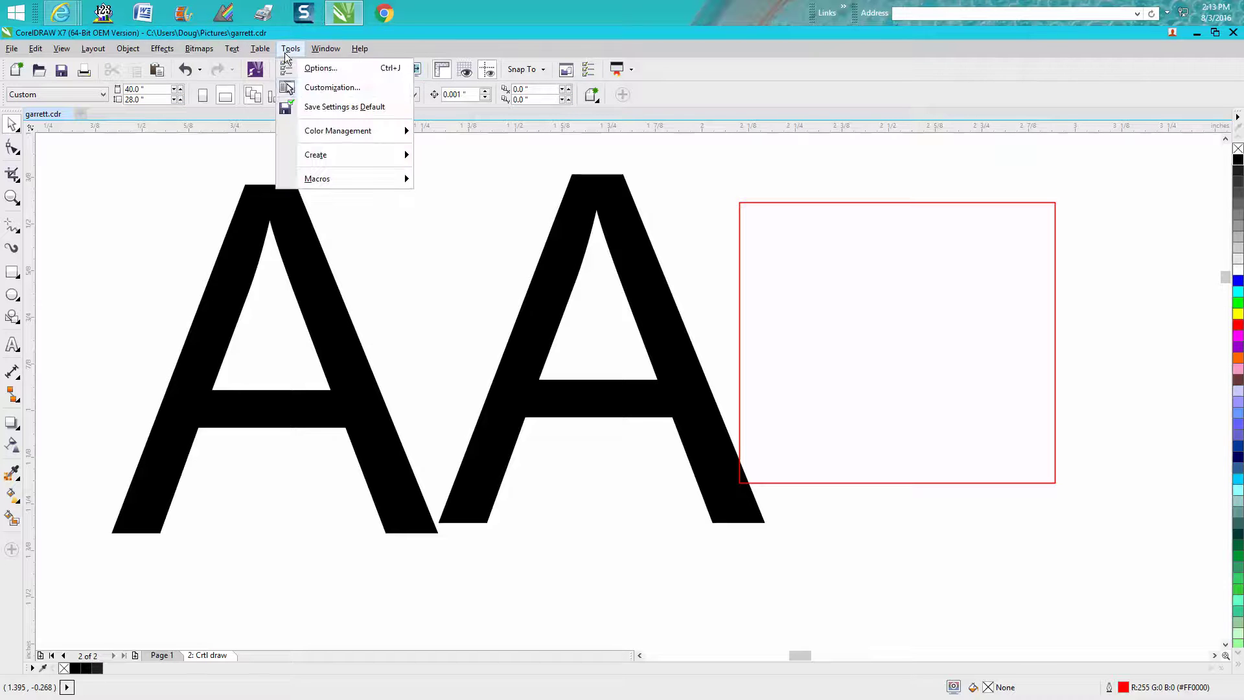
pyautogui.click(324, 108)
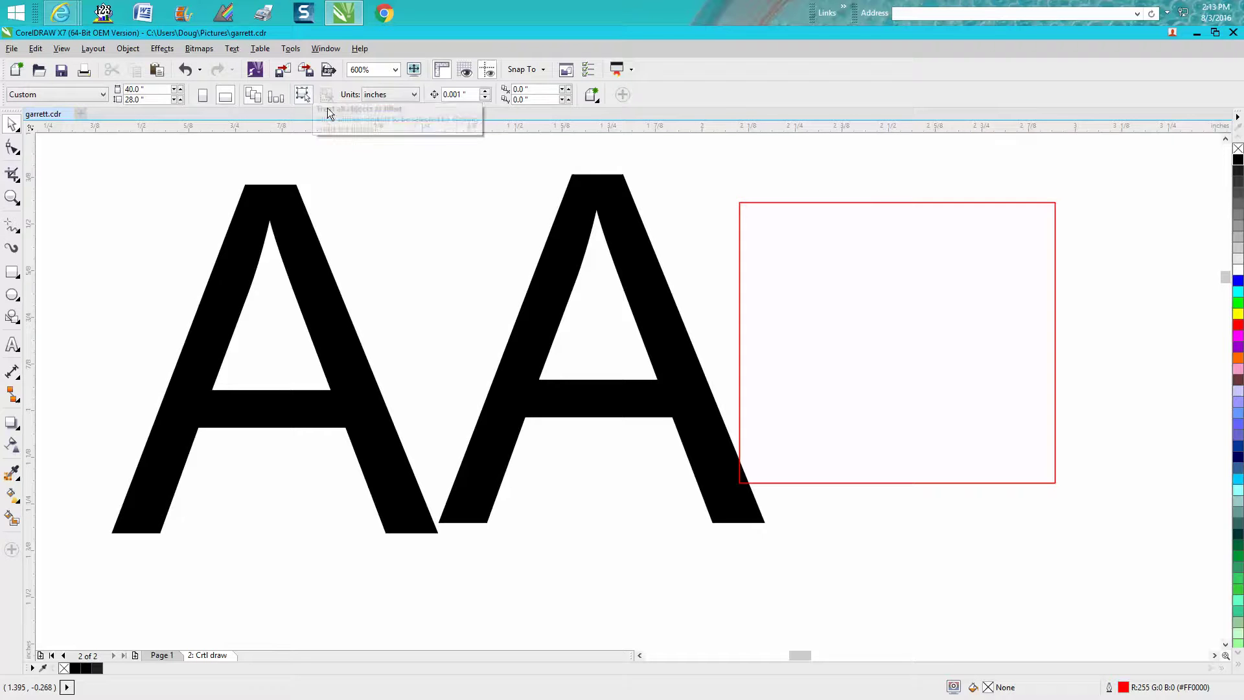
pyautogui.click(290, 49)
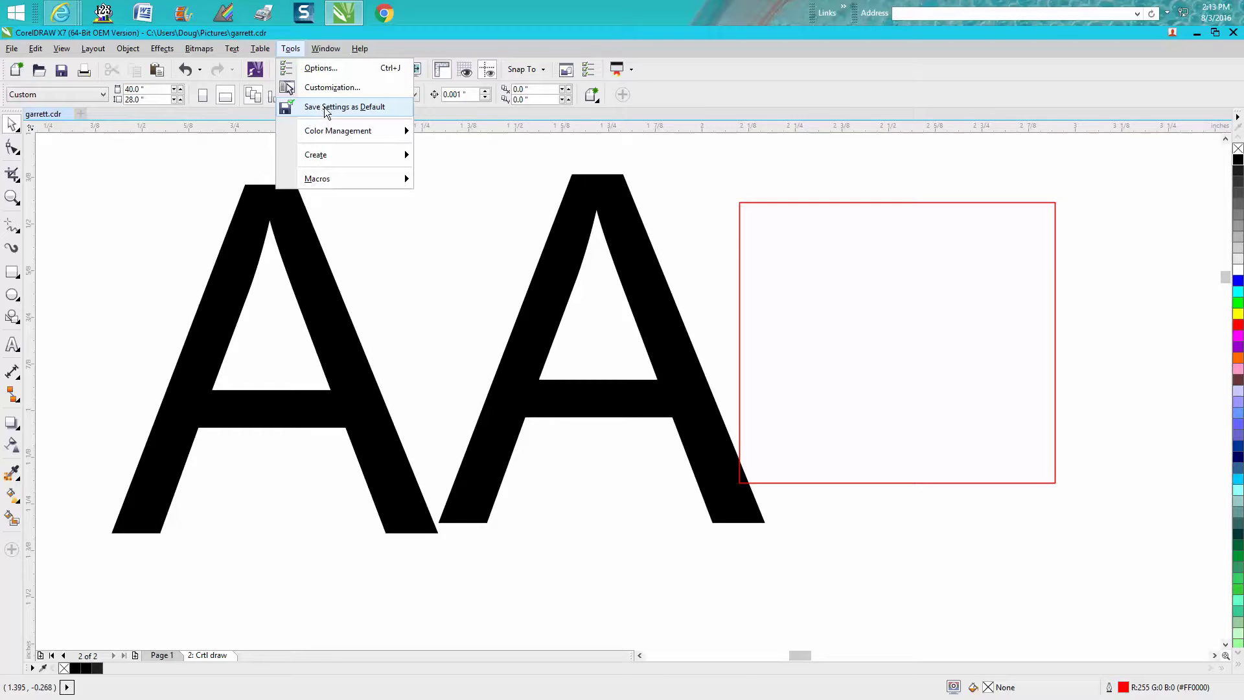
pyautogui.click(519, 188)
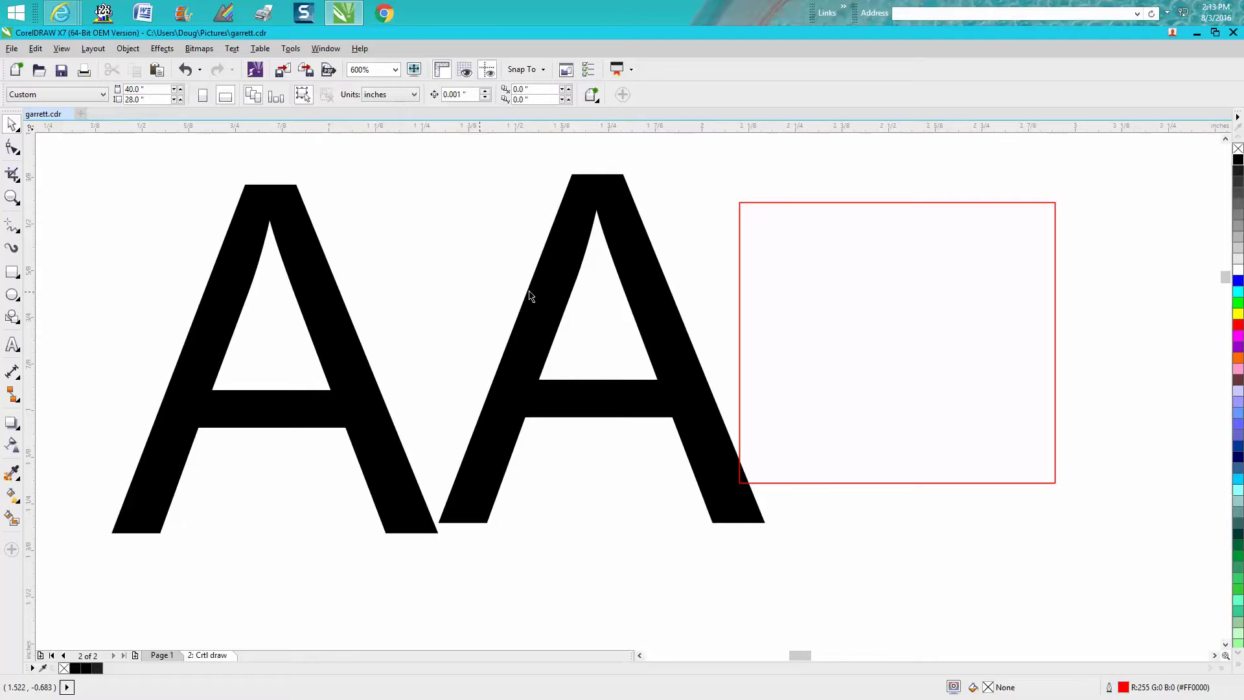